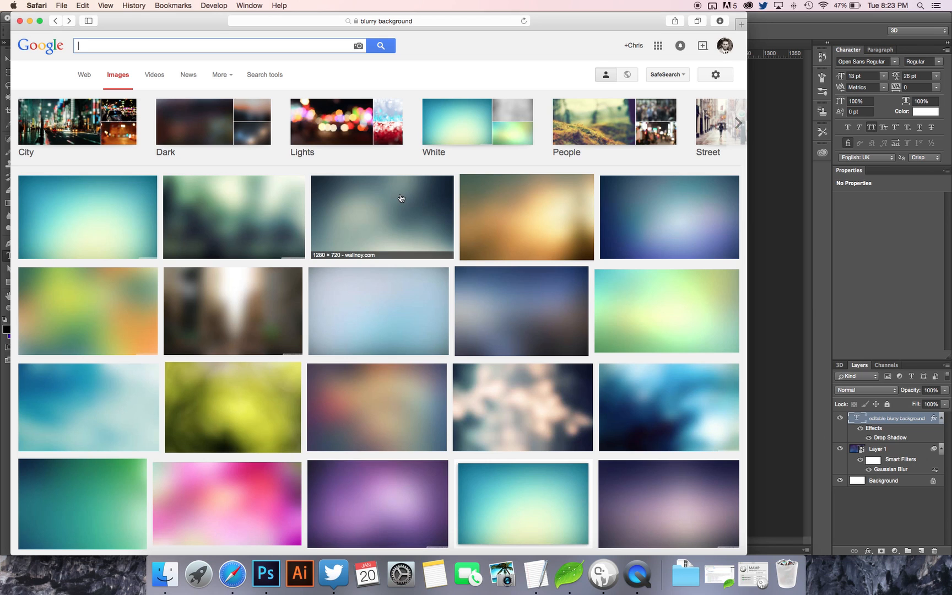
# Browse the blurry background image results and preview the brown picture with the white light in its centre.
pyautogui.scroll(-2, 351, 228)
pyautogui.scroll(2, 353, 229)
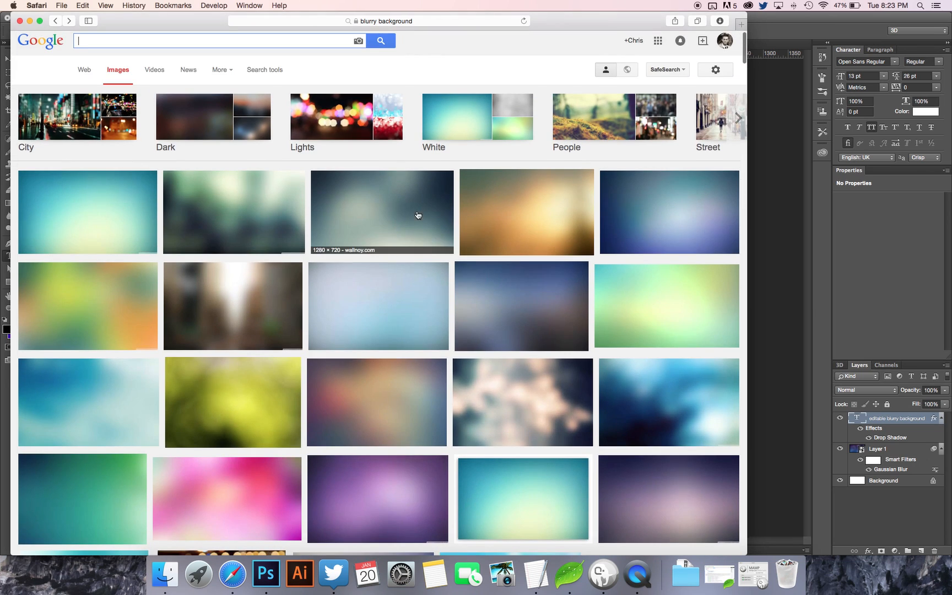
pyautogui.scroll(1, 333, 162)
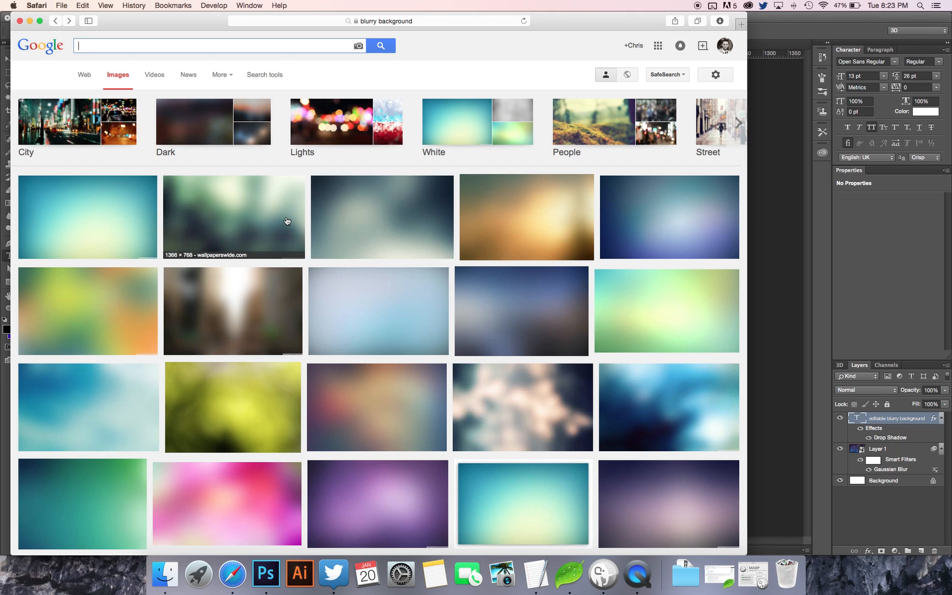
pyautogui.scroll(-2, 422, 296)
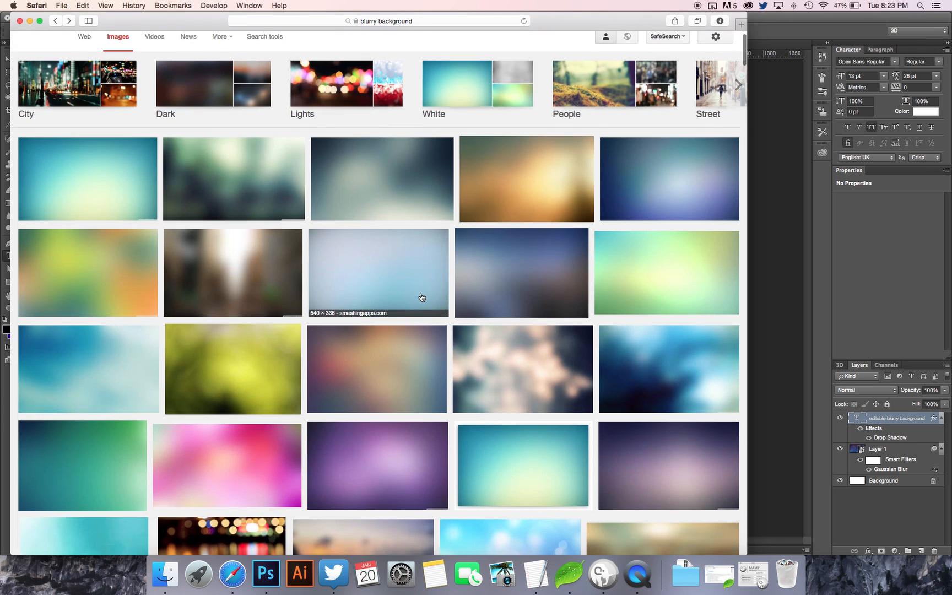
pyautogui.click(236, 257)
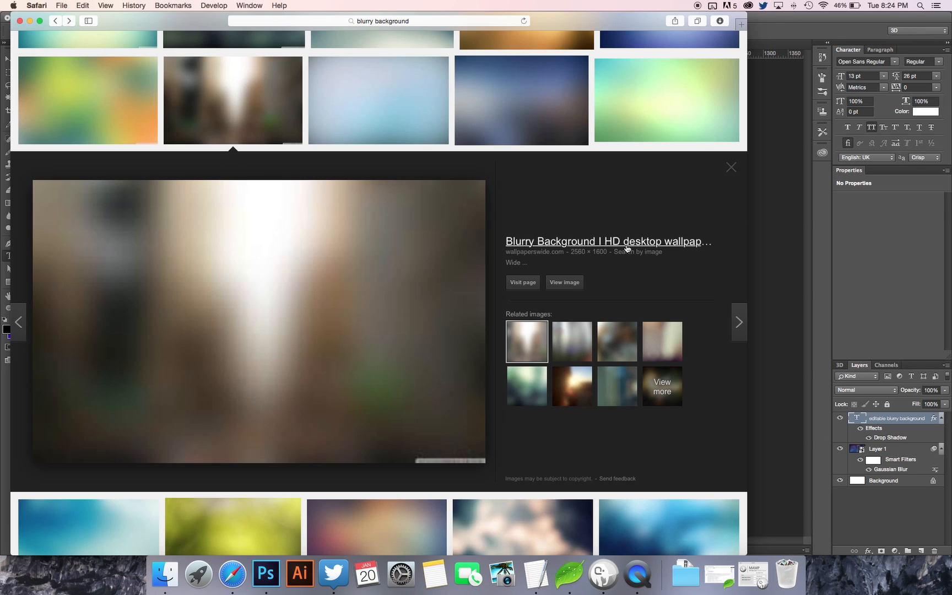
pyautogui.click(731, 167)
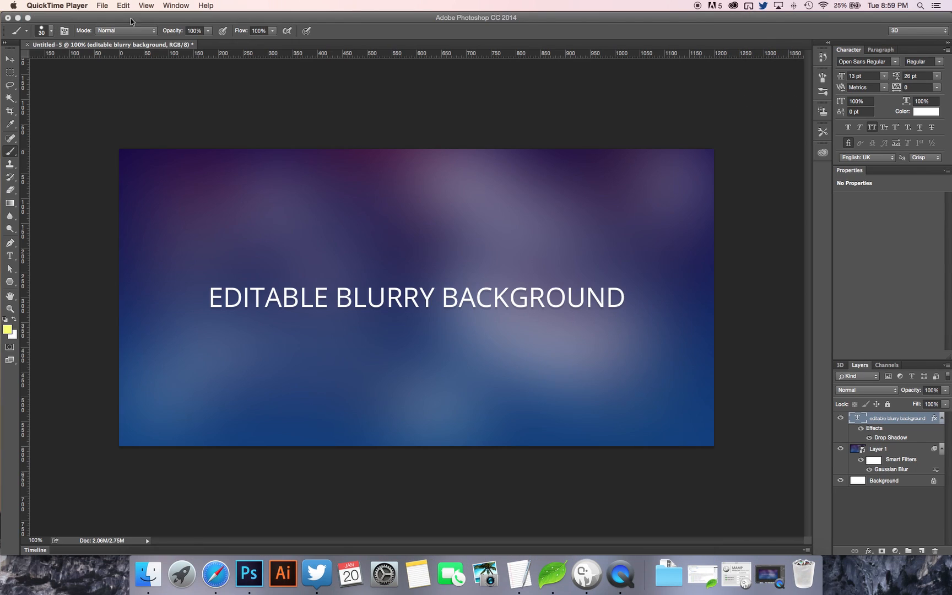
# Switch to Photoshop and create a new 1200 × 600 pixel RGB document at 300 pixels/inch with a white background.
pyautogui.click(101, 18)
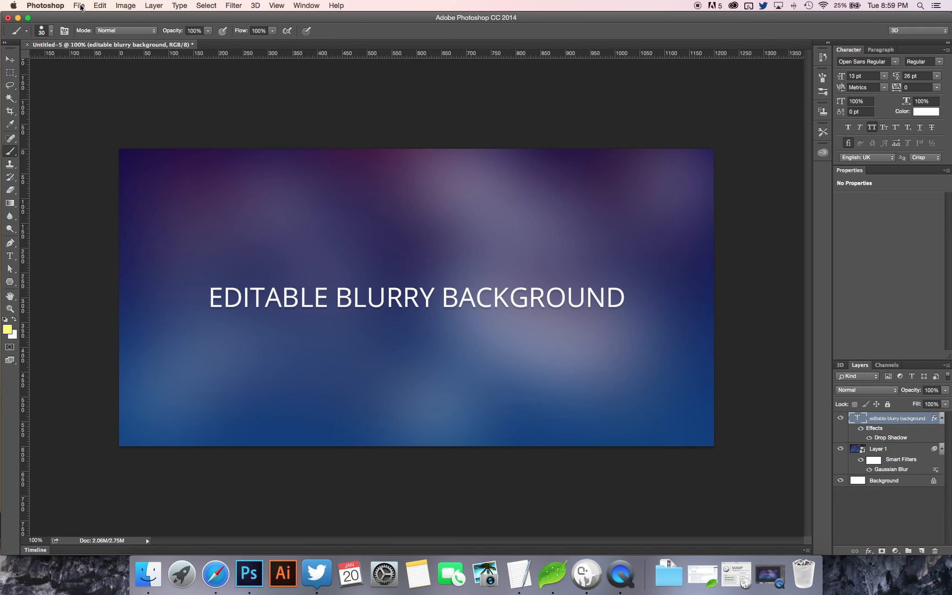
pyautogui.click(84, 9)
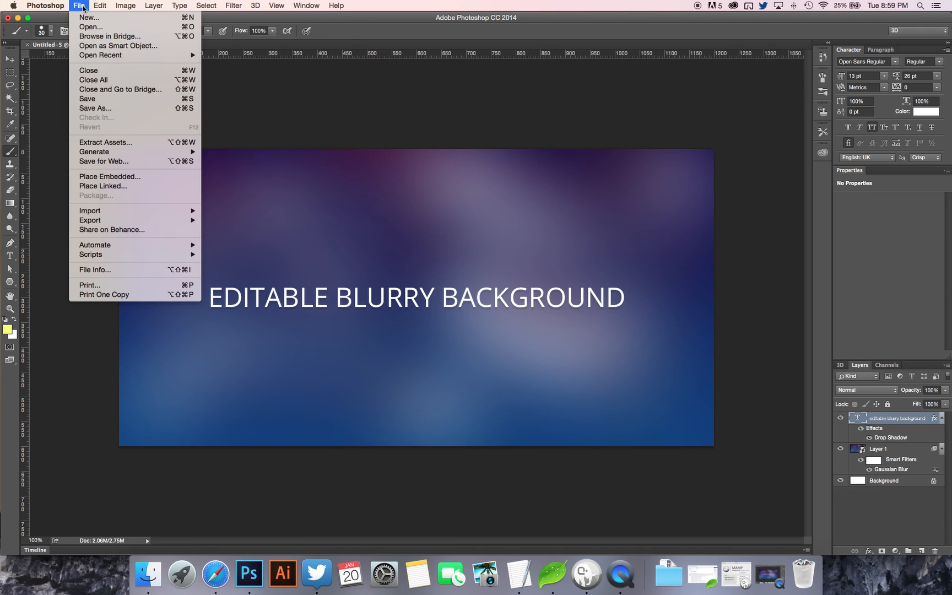
pyautogui.click(90, 18)
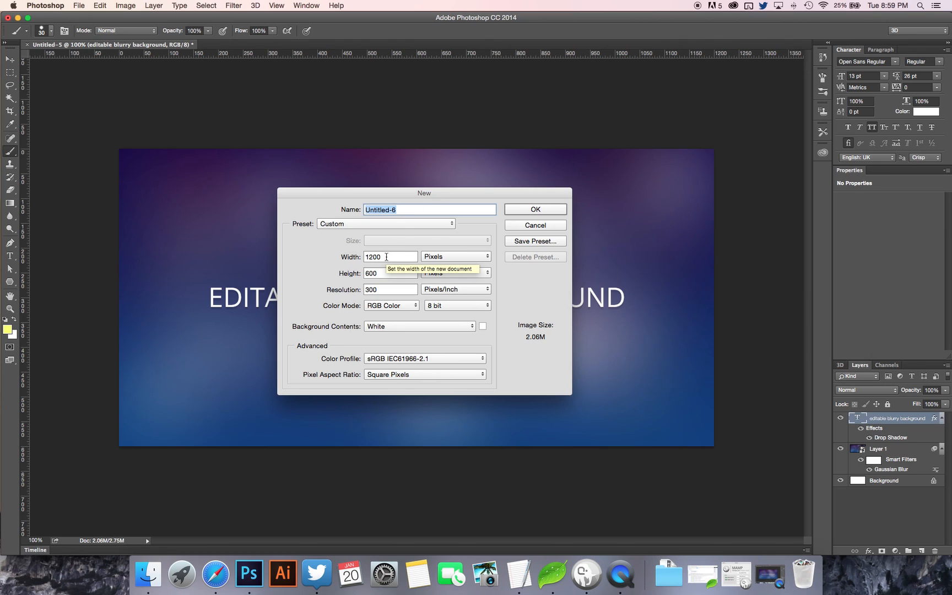
pyautogui.doubleClick(372, 273)
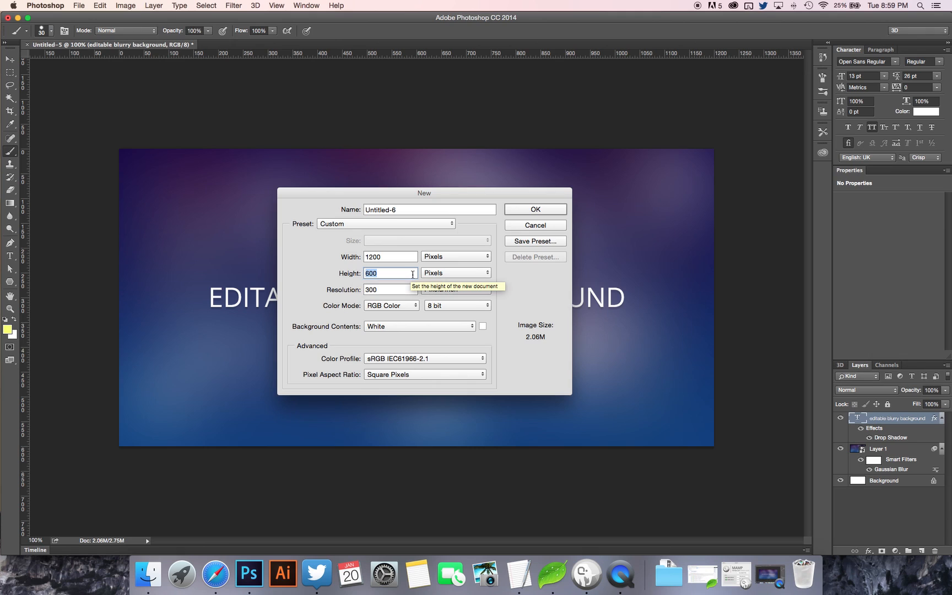
pyautogui.doubleClick(384, 290)
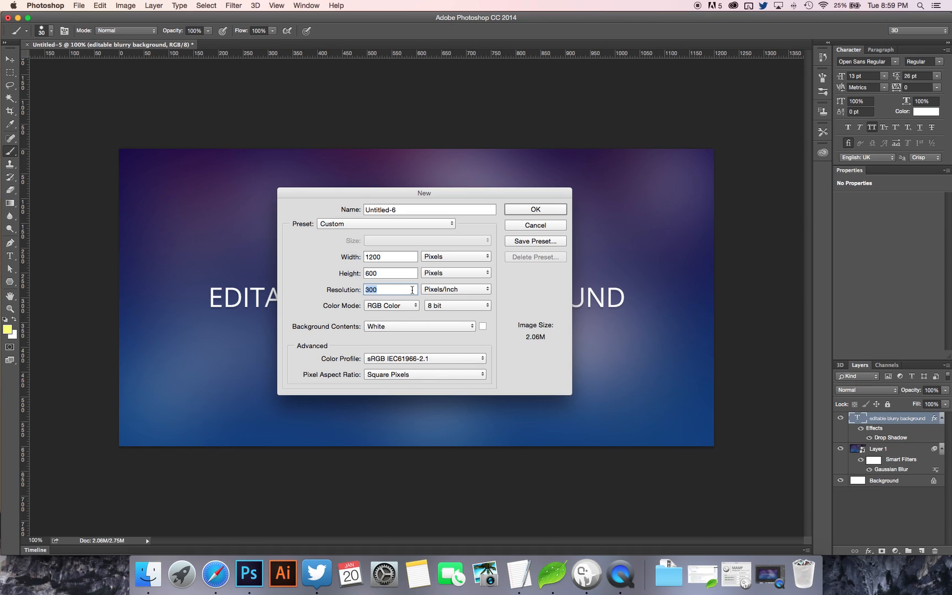
pyautogui.click(556, 211)
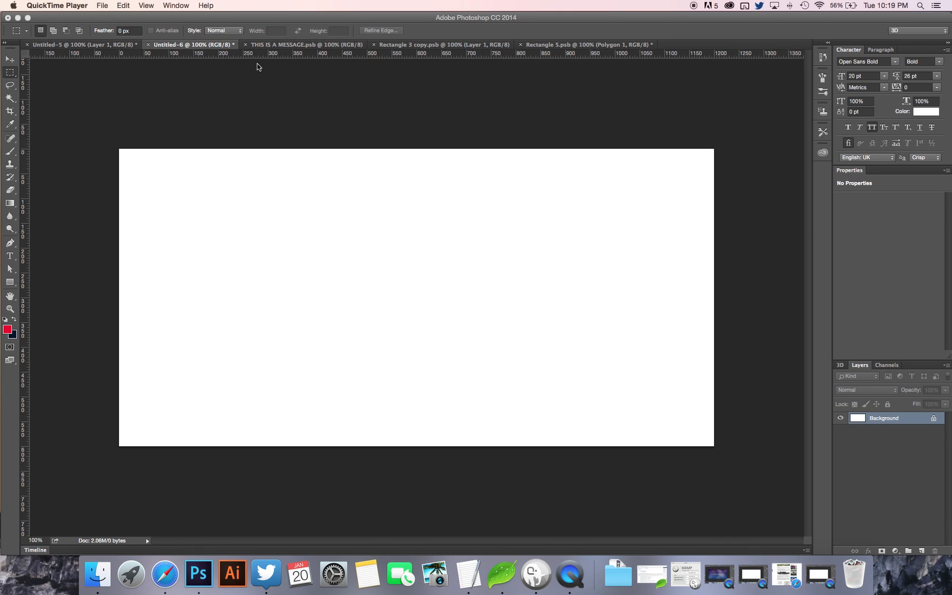
pyautogui.click(118, 18)
pyautogui.click(151, 7)
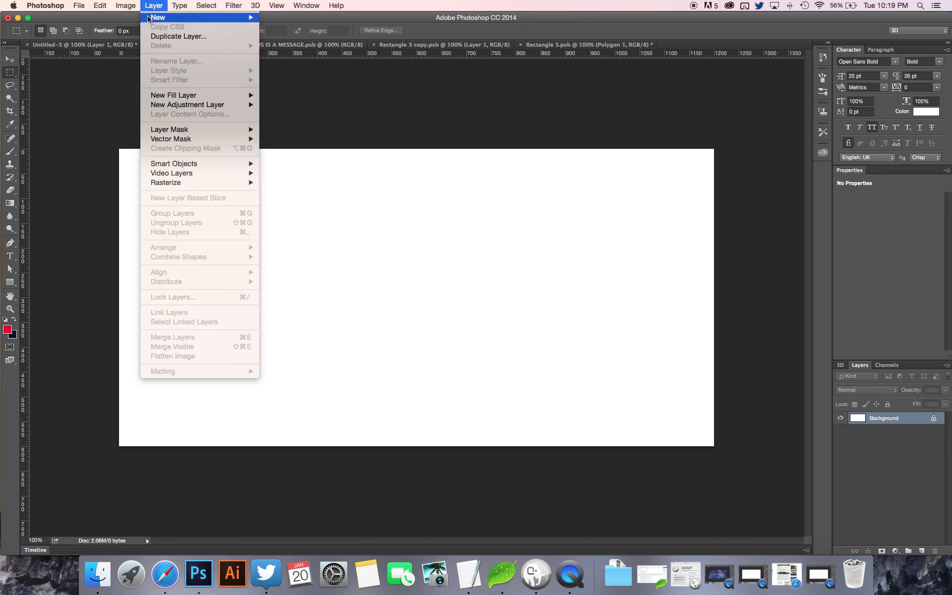
pyautogui.moveTo(186, 98)
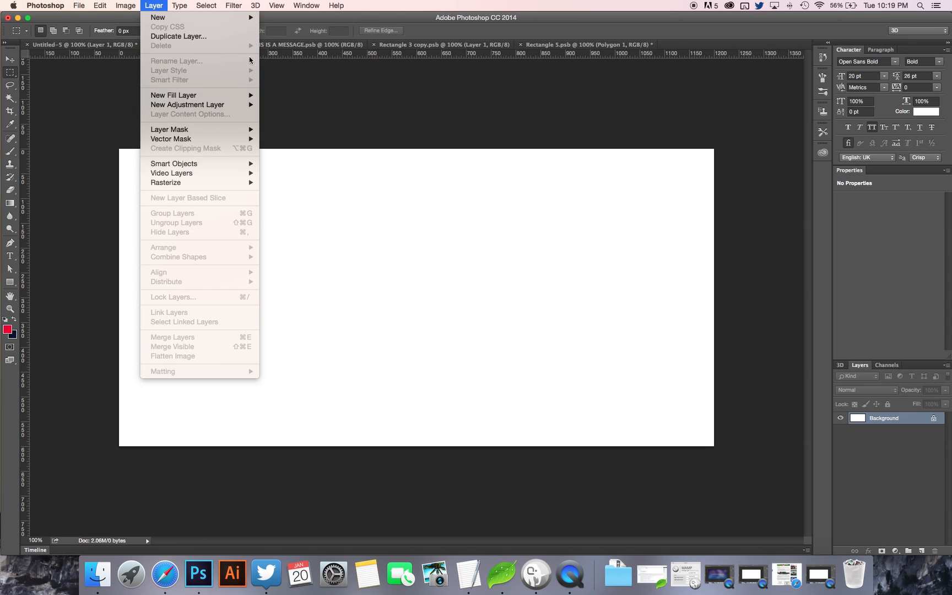
pyautogui.click(361, 14)
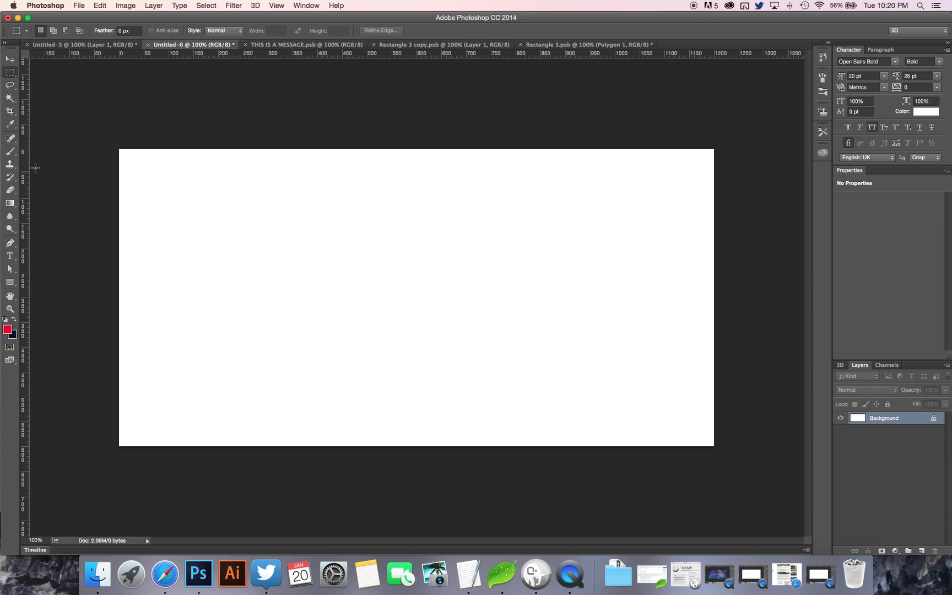
pyautogui.click(14, 206)
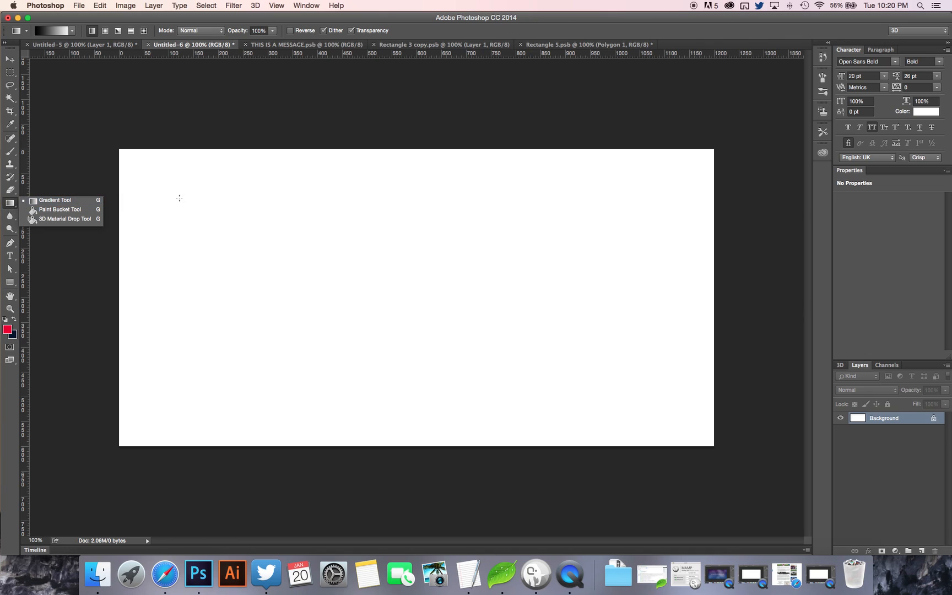
pyautogui.click(286, 15)
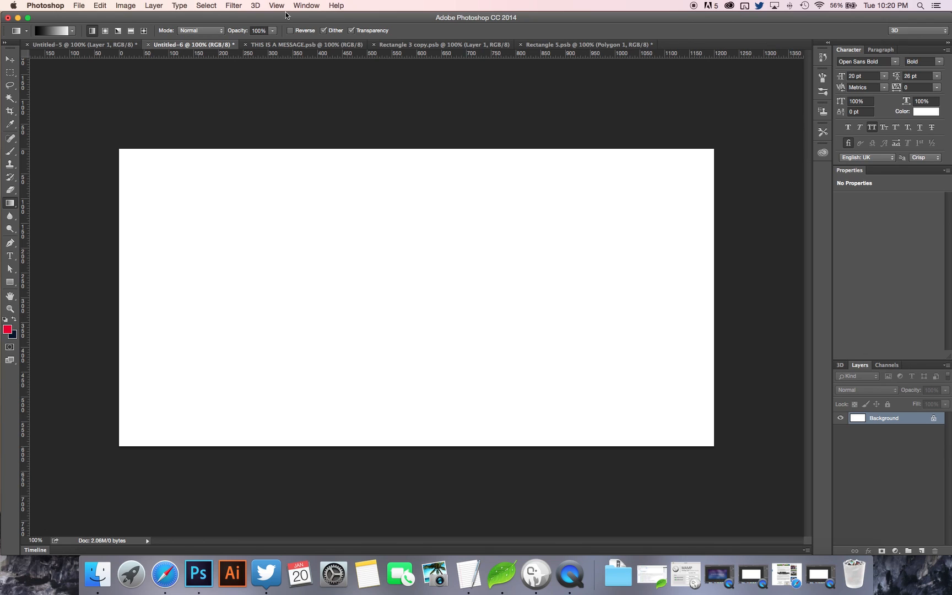
# Add a gradient fill layer above the background using the Foreground to Background preset running from red to dark blue.
pyautogui.click(155, 6)
pyautogui.moveTo(202, 99)
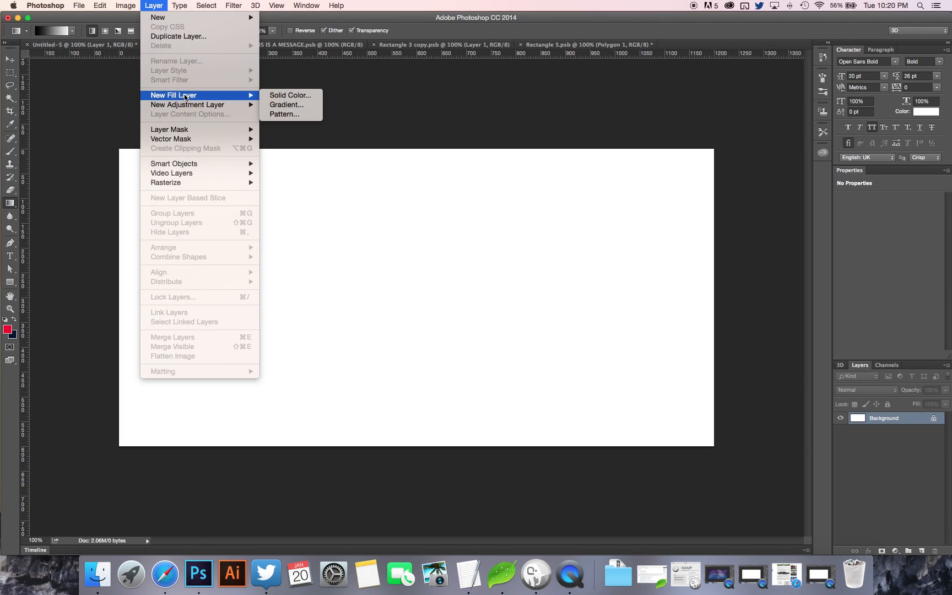
pyautogui.click(305, 106)
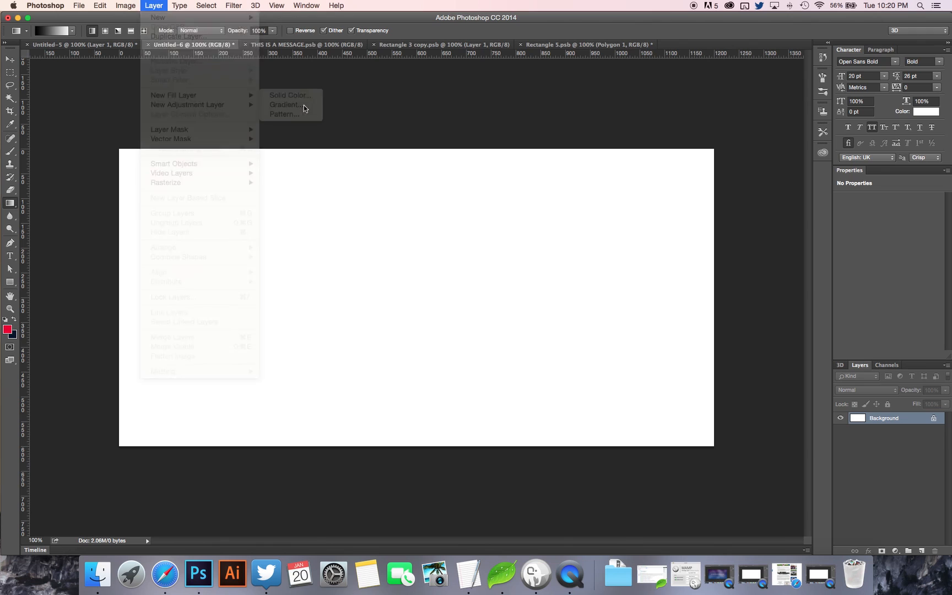
pyautogui.click(566, 248)
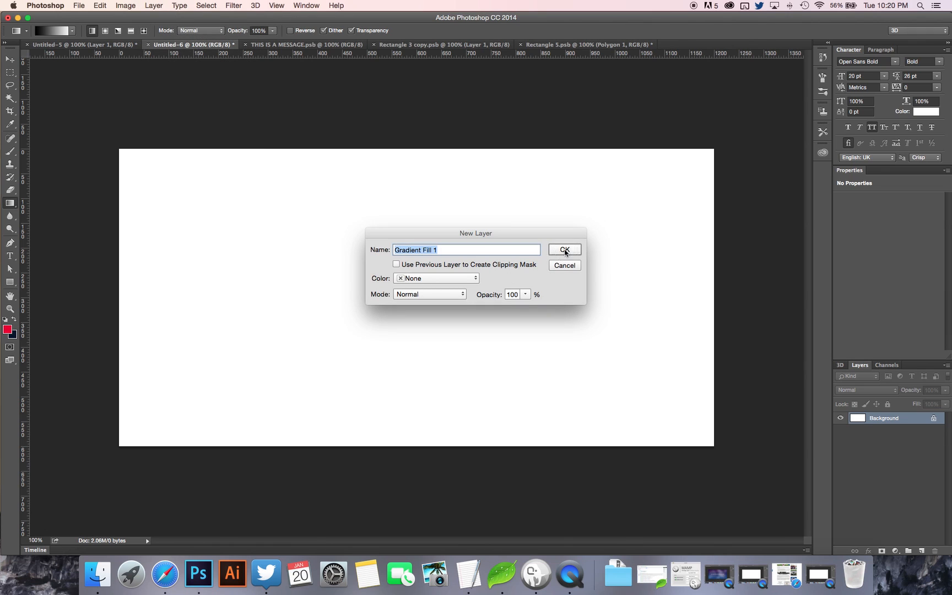
pyautogui.click(635, 143)
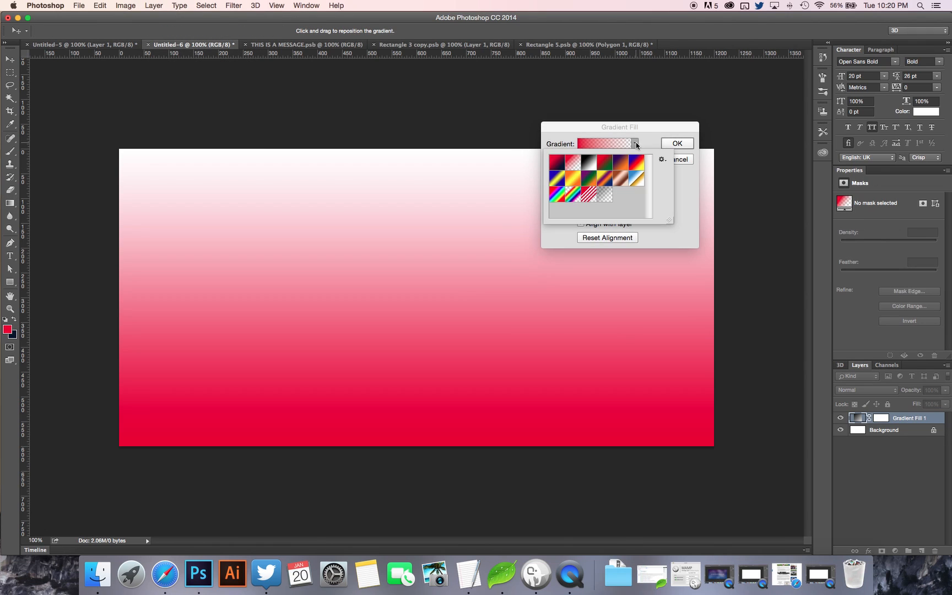
pyautogui.click(560, 163)
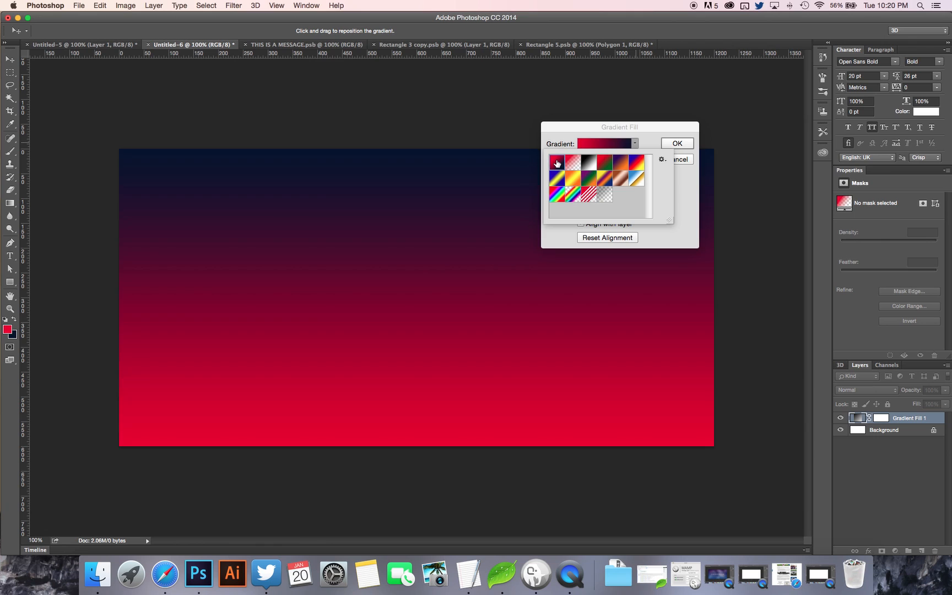
pyautogui.click(599, 141)
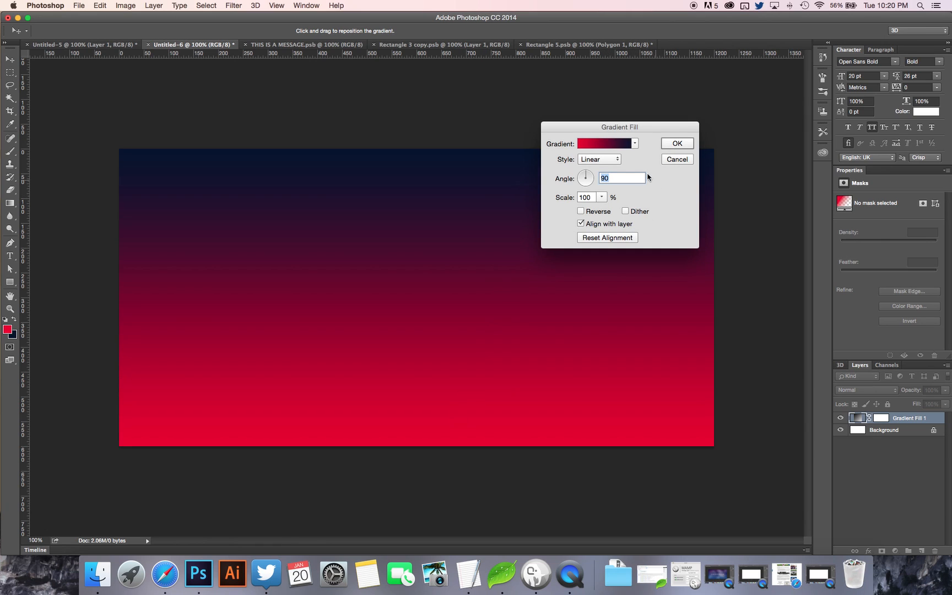
# Recolour the gradient's dark blue end stop to a very dark maroon and apply the gradient fill.
pyautogui.click(635, 144)
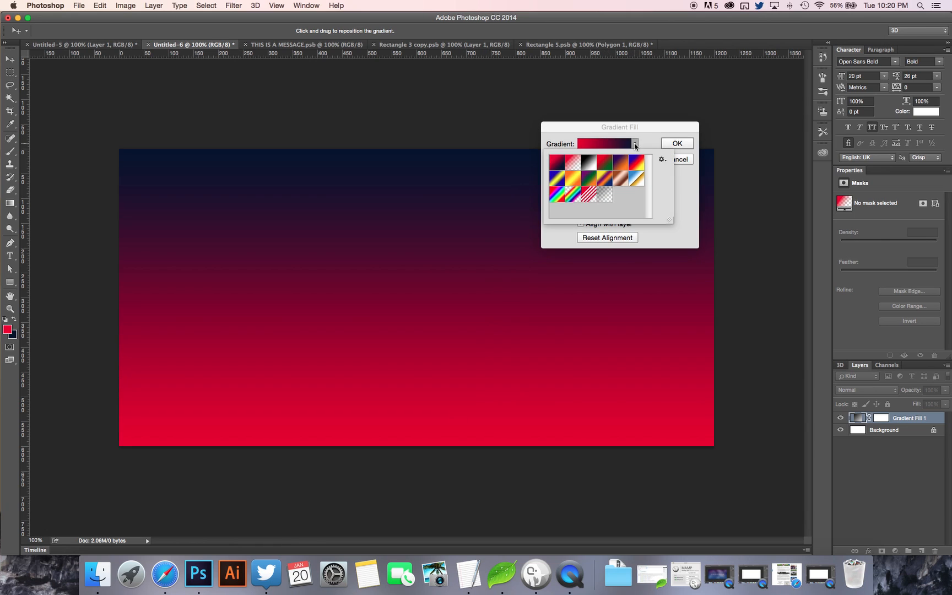
pyautogui.click(608, 147)
pyautogui.click(626, 146)
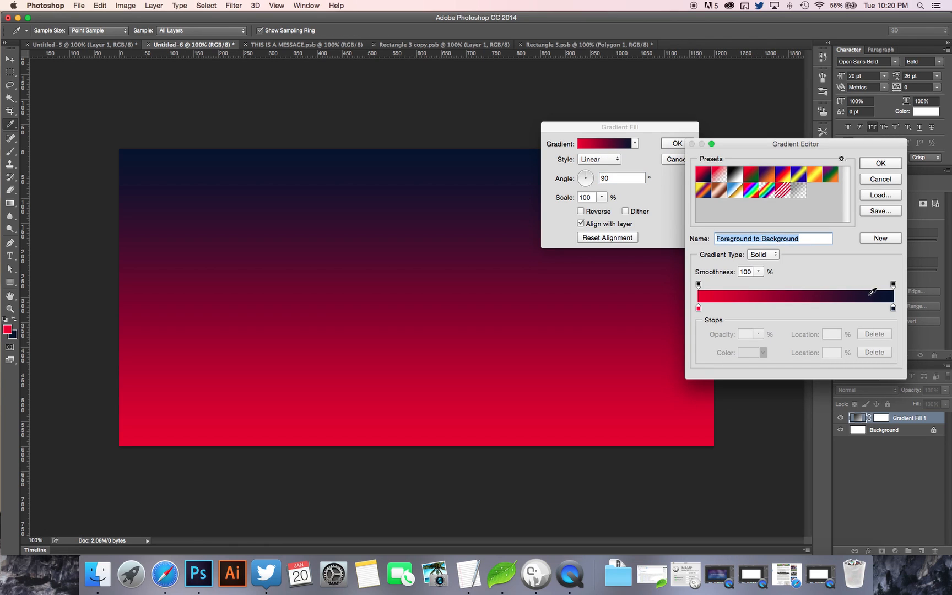
pyautogui.click(894, 308)
pyautogui.click(756, 359)
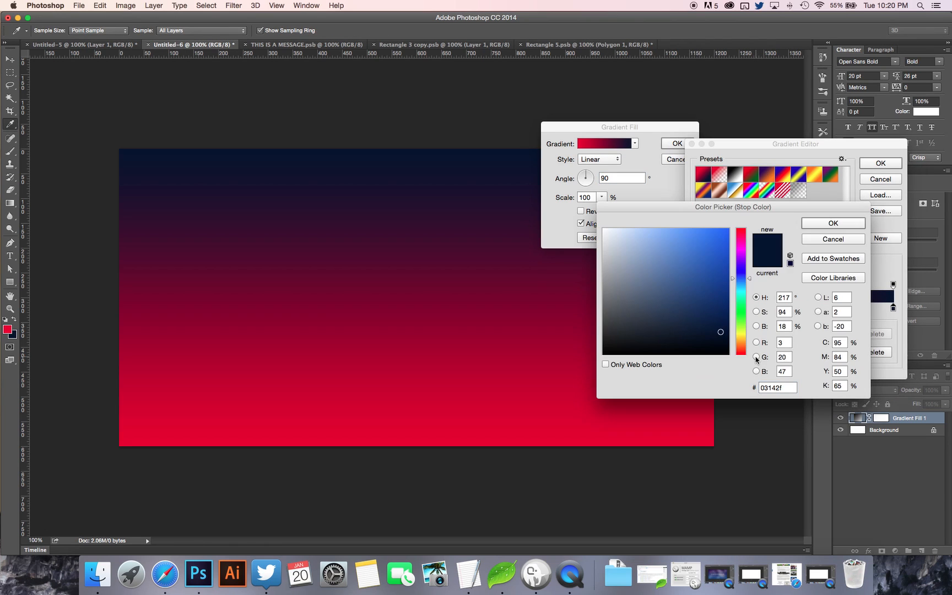
pyautogui.click(744, 241)
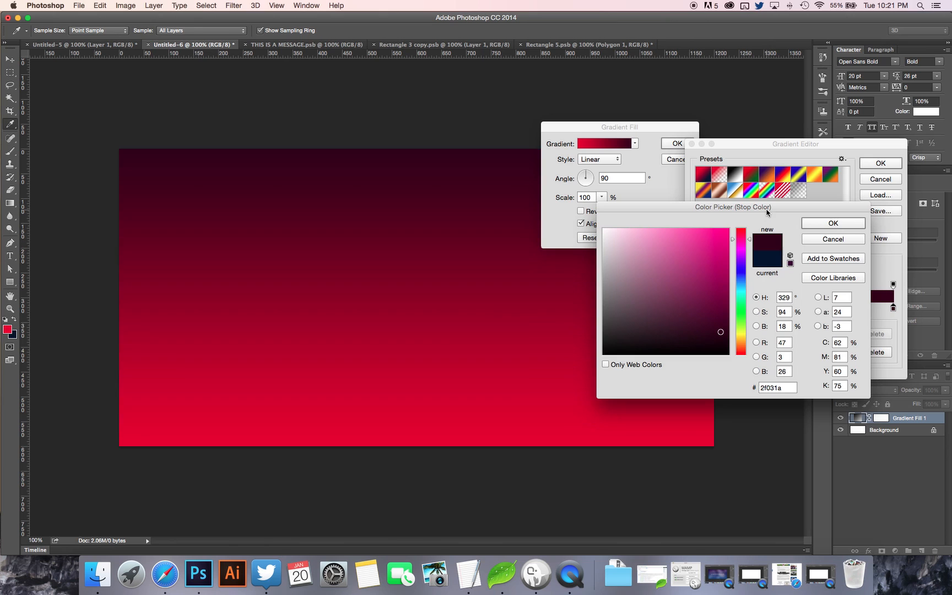
pyautogui.moveTo(767, 211); pyautogui.dragTo(439, 200)
pyautogui.click(417, 229)
pyautogui.click(413, 219)
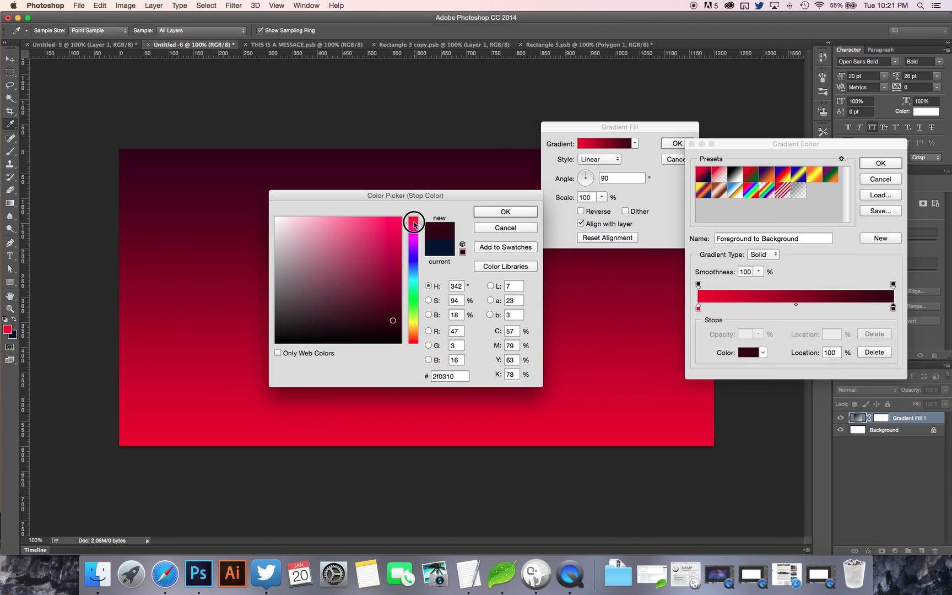
pyautogui.click(414, 226)
pyautogui.click(414, 226)
pyautogui.click(490, 213)
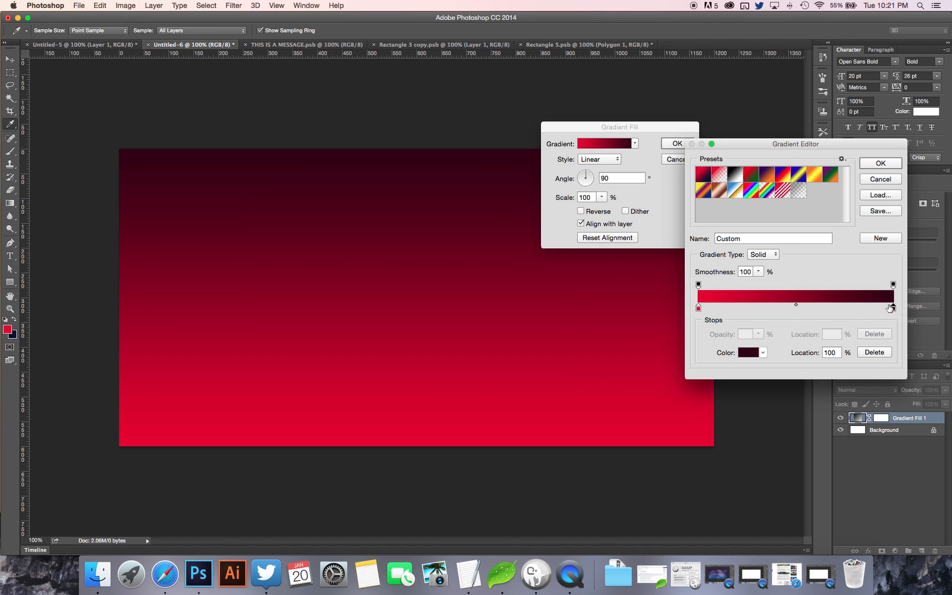
pyautogui.click(881, 163)
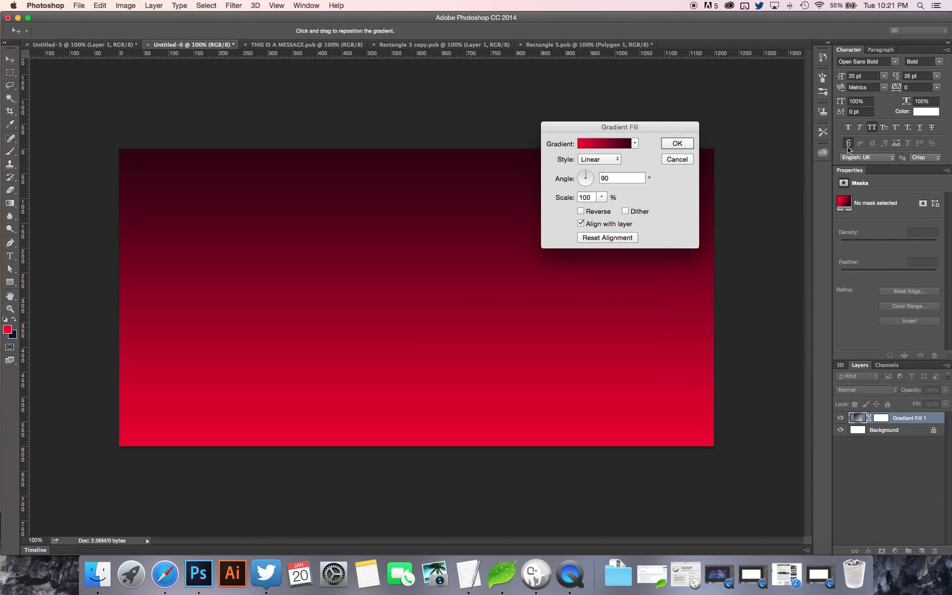
pyautogui.click(677, 145)
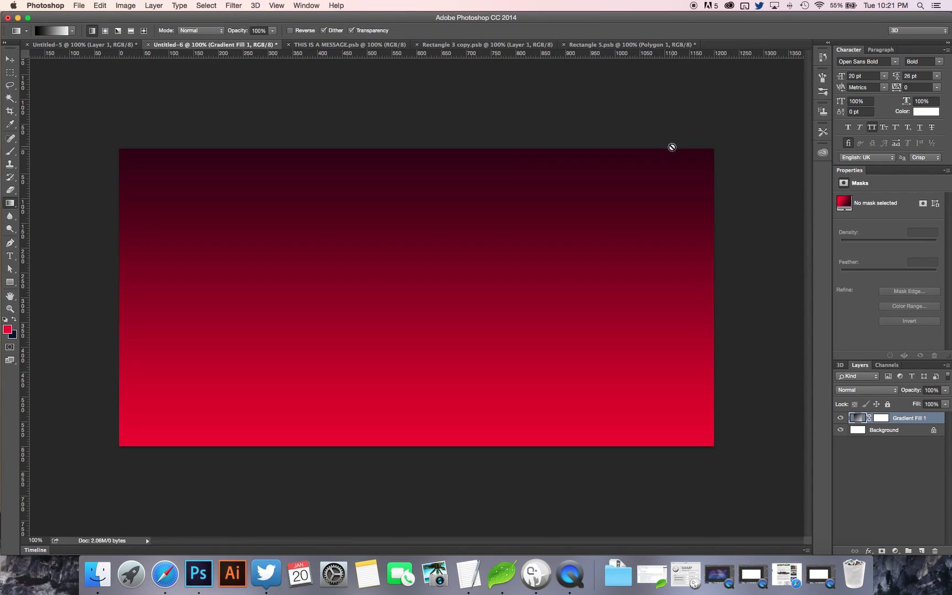
# Draw a red rounded rectangle about 270 × 62 px with 20 px corners near the canvas's upper-left corner.
pyautogui.click(11, 283)
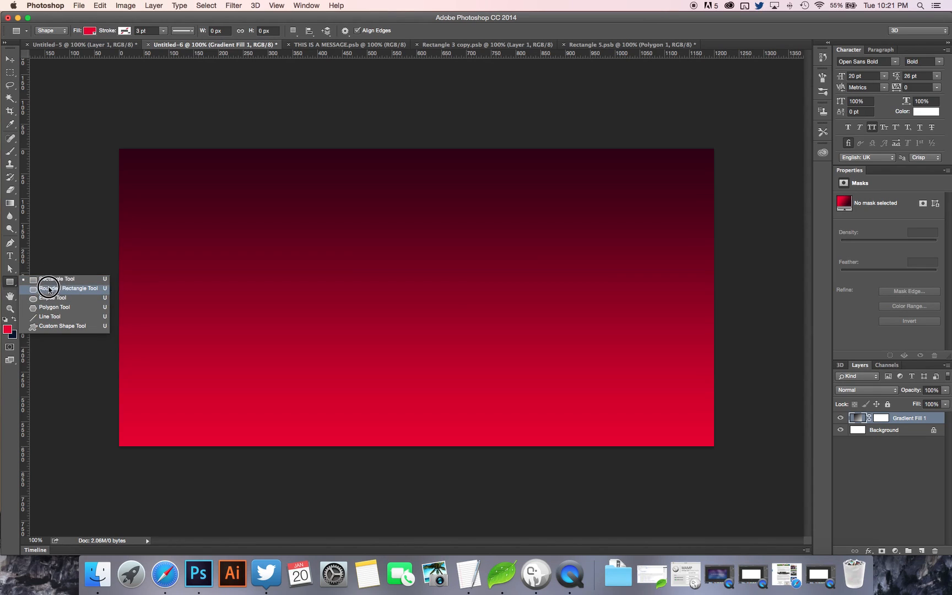
pyautogui.click(48, 289)
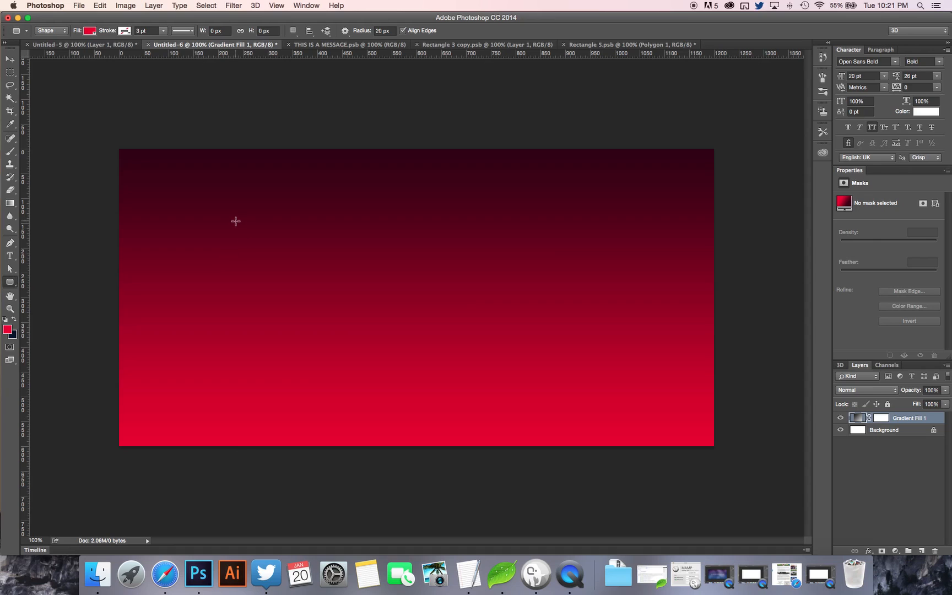
pyautogui.click(146, 188)
pyautogui.moveTo(146, 188); pyautogui.dragTo(281, 219)
pyautogui.click(89, 31)
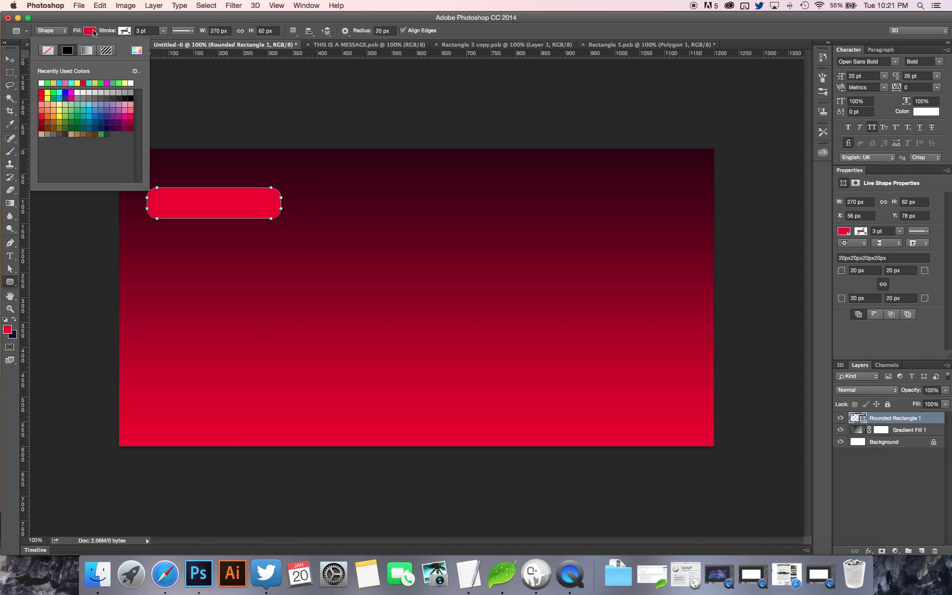
pyautogui.click(95, 33)
# Draw an upright rounded rectangle about 130 × 233 px right of the canvas's centre and fill it with bright green.
pyautogui.moveTo(443, 179); pyautogui.dragTo(507, 294)
pyautogui.click(89, 31)
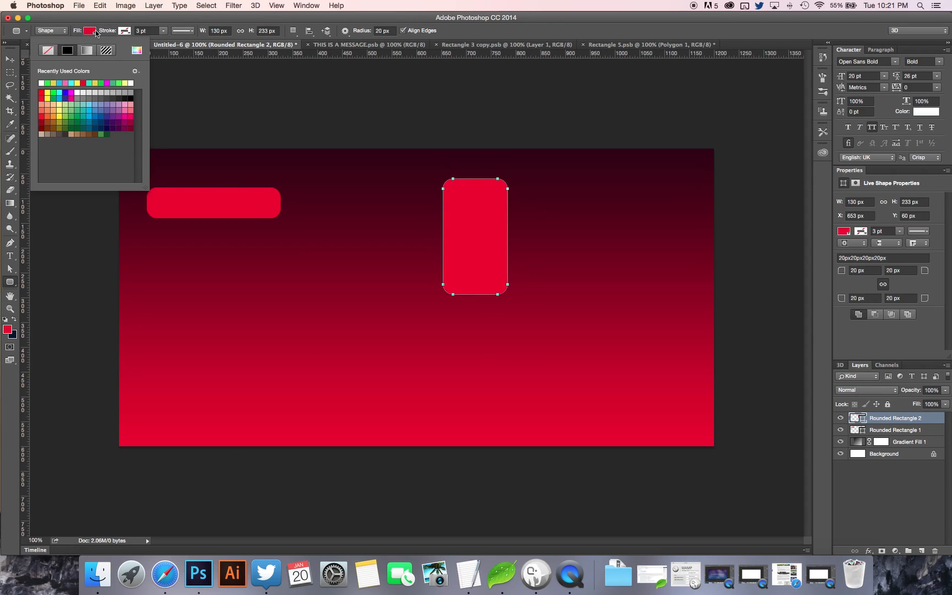
pyautogui.click(120, 84)
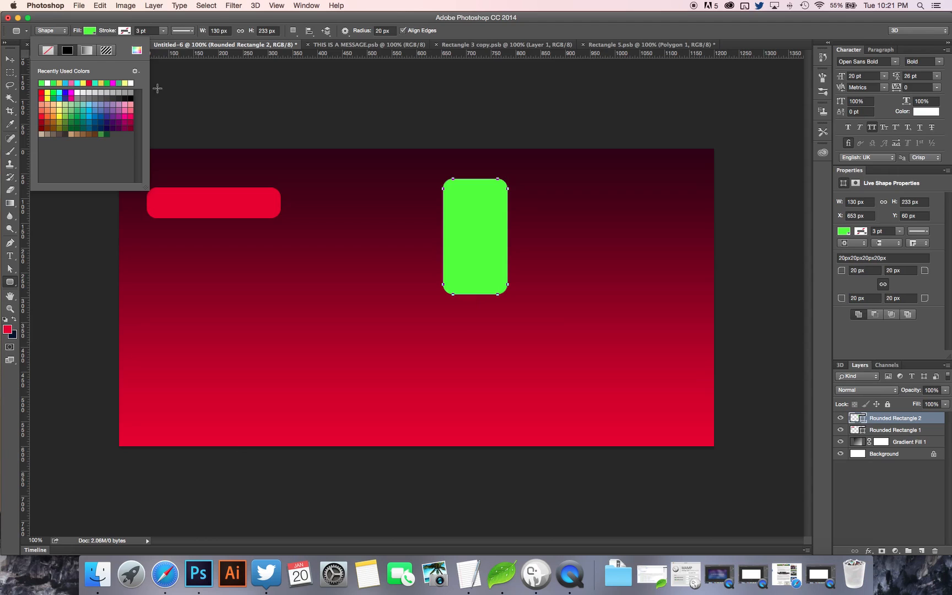
# Draw a green rounded rectangle about 48 × 150 px left of the canvas's centre and a white one about 100 × 98 px near its lower-right corner.
pyautogui.click(494, 36)
pyautogui.moveTo(253, 293); pyautogui.dragTo(276, 368)
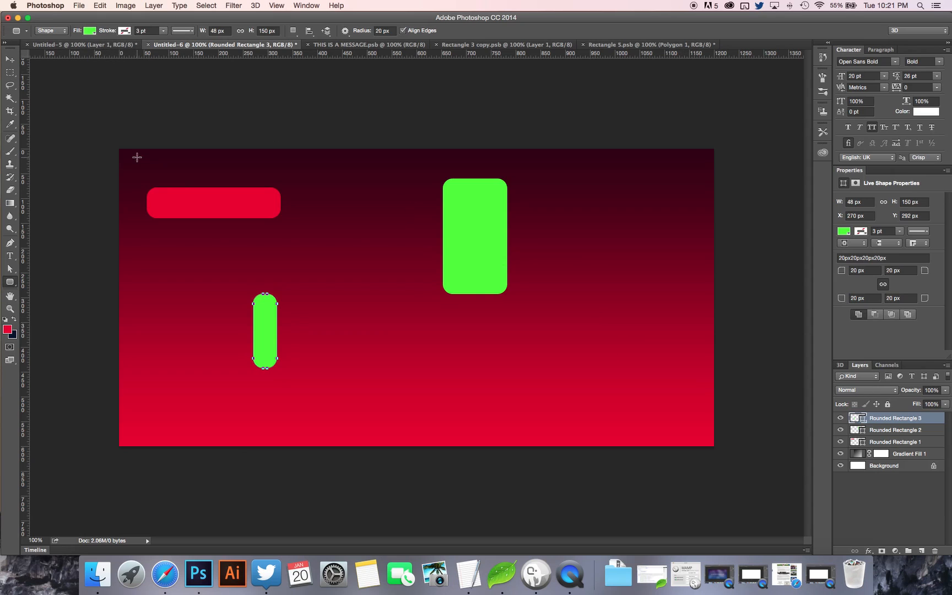
pyautogui.moveTo(656, 384); pyautogui.dragTo(706, 433)
pyautogui.click(93, 31)
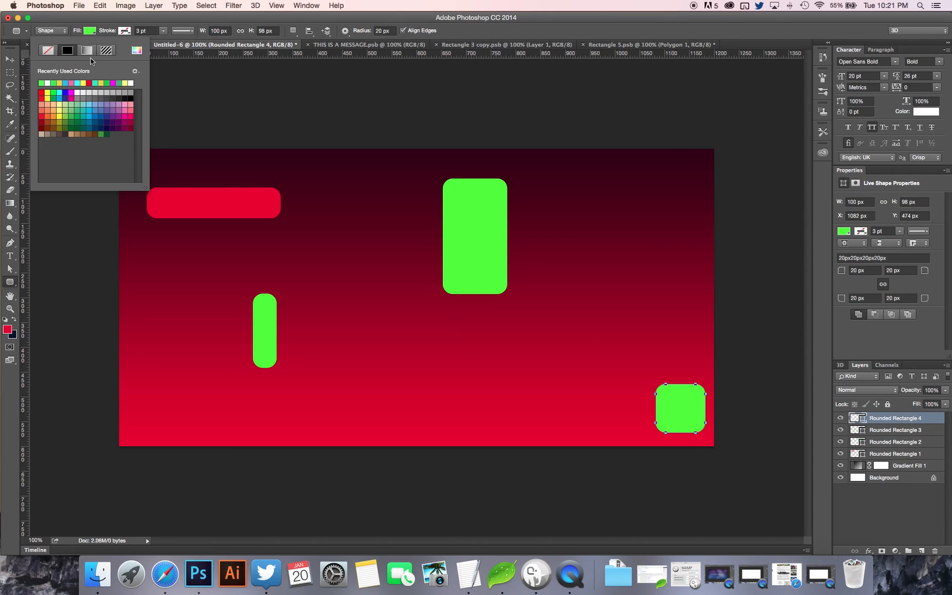
pyautogui.click(41, 83)
pyautogui.click(308, 30)
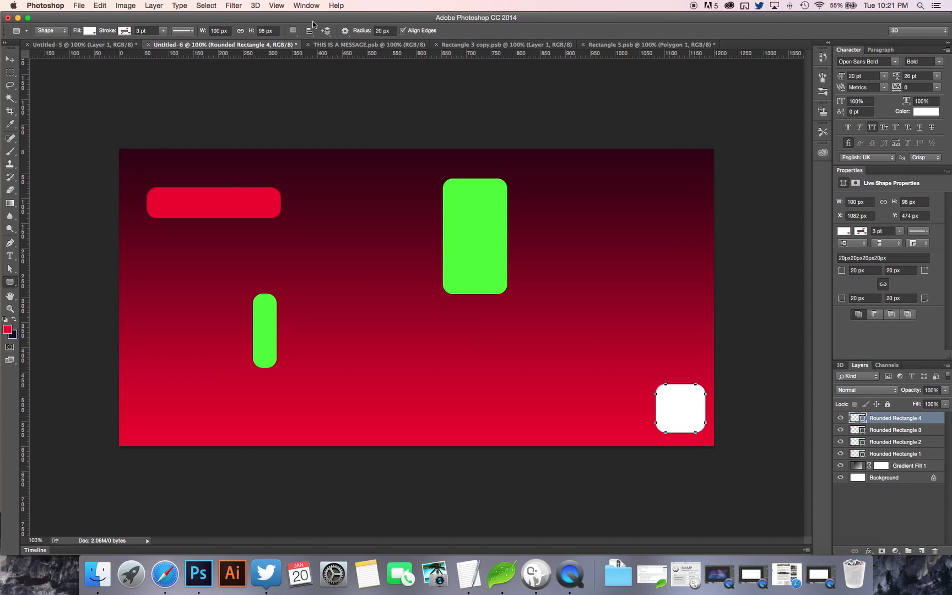
# Draw a white six-sided polygon about 191 × 211 px near the canvas's upper-right corner.
pyautogui.click(17, 287)
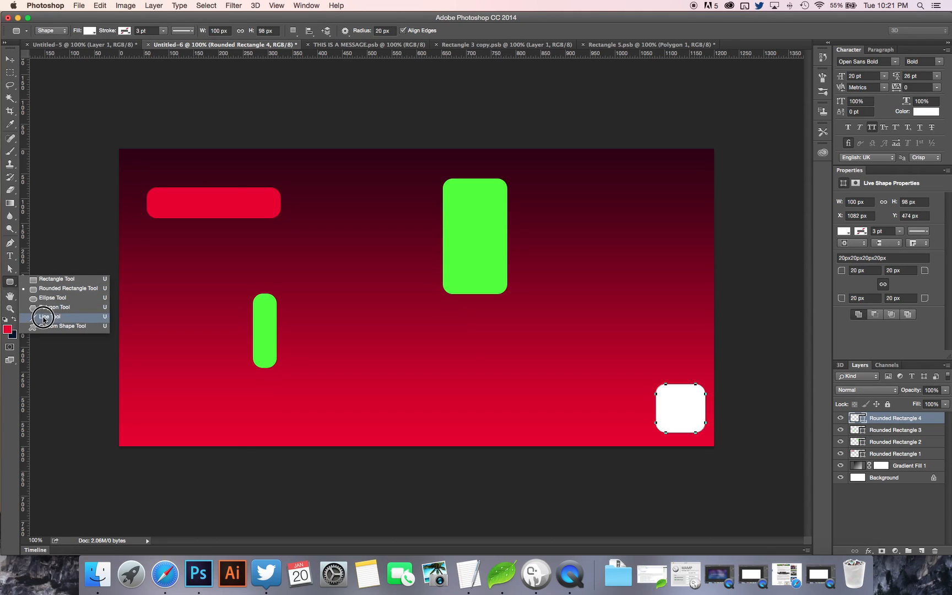
pyautogui.click(47, 310)
pyautogui.click(603, 248)
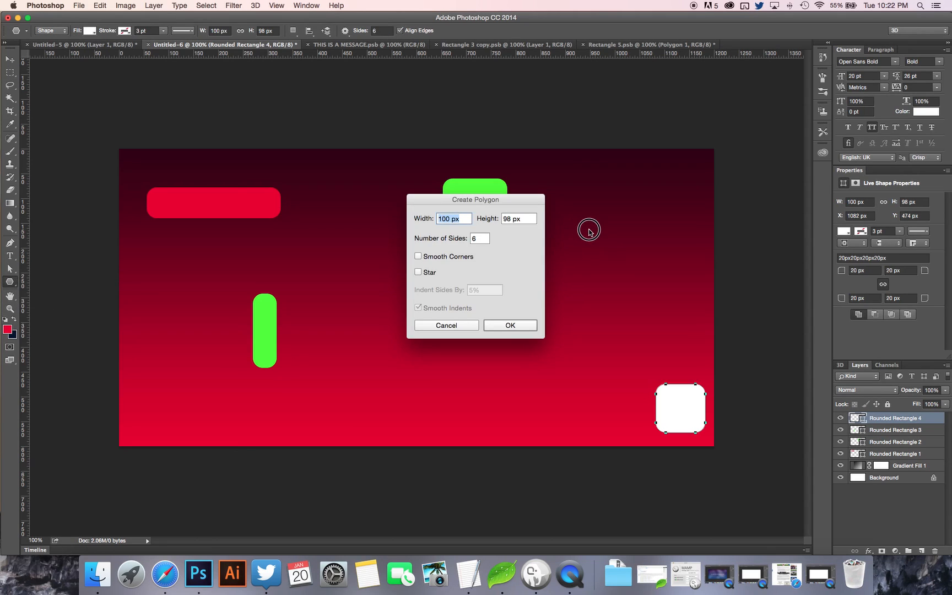
pyautogui.click(458, 326)
pyautogui.moveTo(610, 214); pyautogui.dragTo(654, 242)
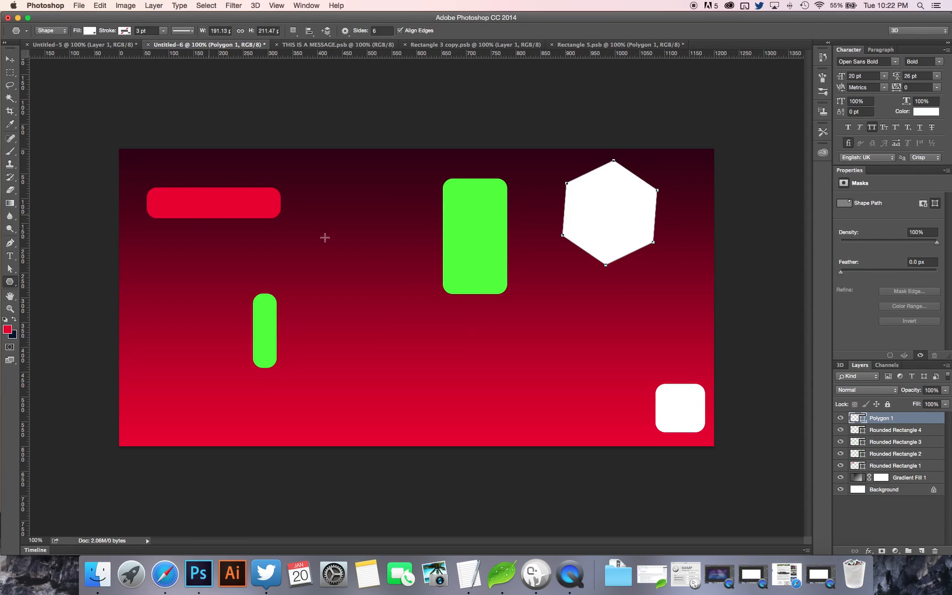
# Draw a hexagon about 215 × 213 px near the canvas's centre and fill it with cyan.
pyautogui.moveTo(366, 324); pyautogui.dragTo(329, 279)
pyautogui.click(89, 31)
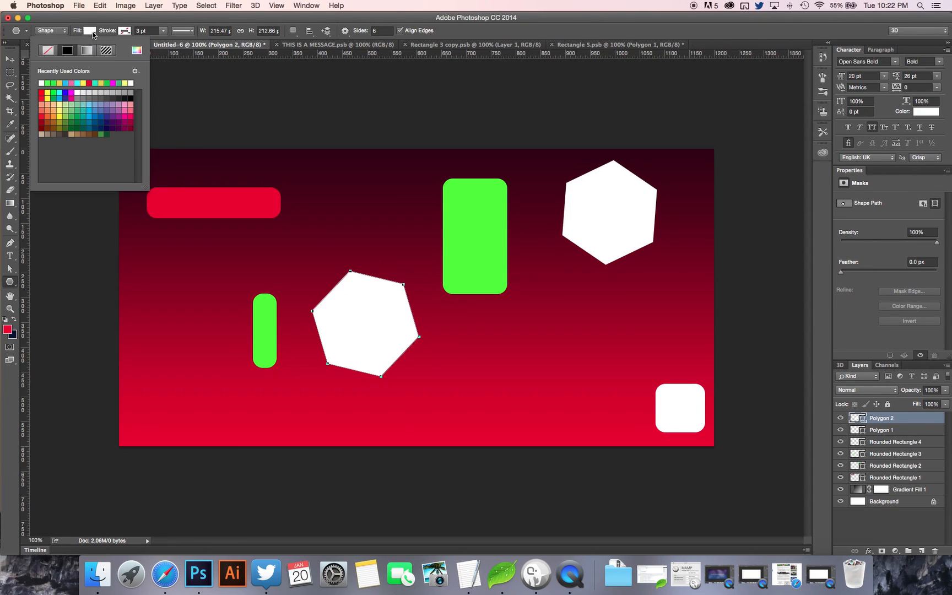
pyautogui.click(77, 83)
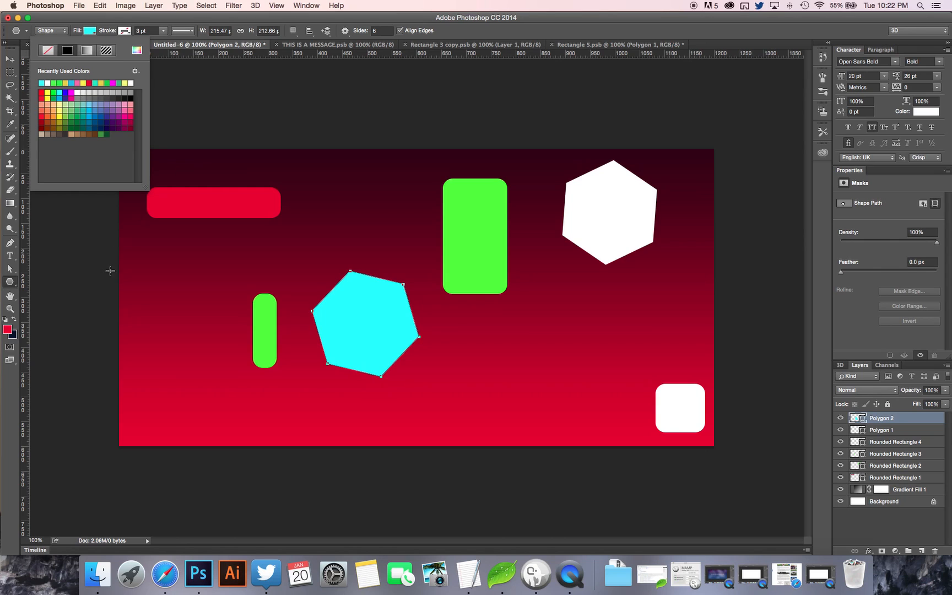
# Draw a hexagon about 169 × 166 px at the canvas's lower-left edge and fill it with golden yellow.
pyautogui.moveTo(159, 374); pyautogui.dragTo(203, 386)
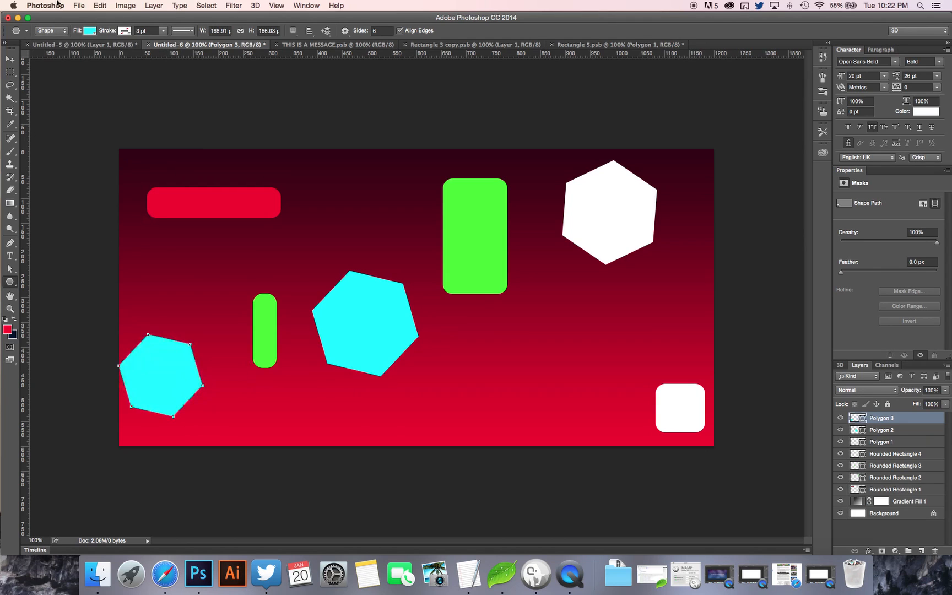
pyautogui.click(90, 31)
pyautogui.click(102, 83)
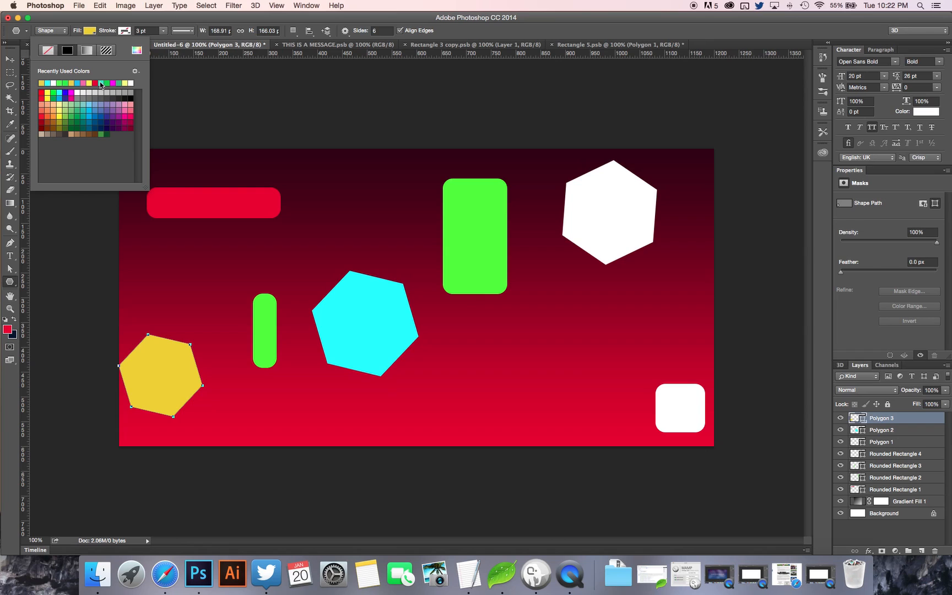
pyautogui.click(455, 27)
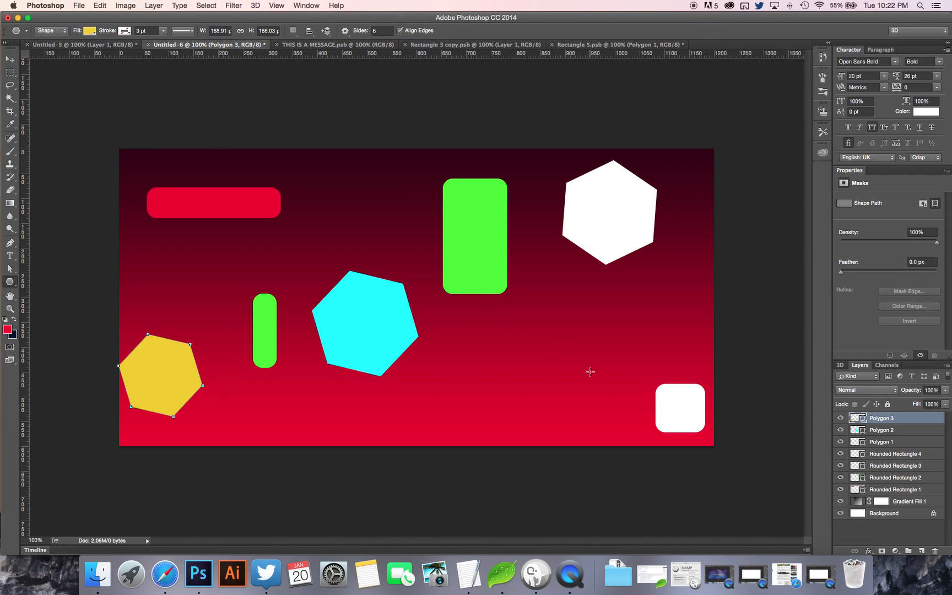
# Draw a horizontal yellow square-cornered rectangle below the tall green rounded rectangle, right of the cyan hexagon.
pyautogui.moveTo(10, 282); pyautogui.dragTo(38, 281)
pyautogui.click(83, 277)
pyautogui.click(455, 290)
pyautogui.moveTo(495, 328); pyautogui.dragTo(621, 345)
# Draw a second horizontal rectangle about 321 × 44 px just below the yellow bar and fill it with medium sea green.
pyautogui.moveTo(497, 357); pyautogui.dragTo(657, 379)
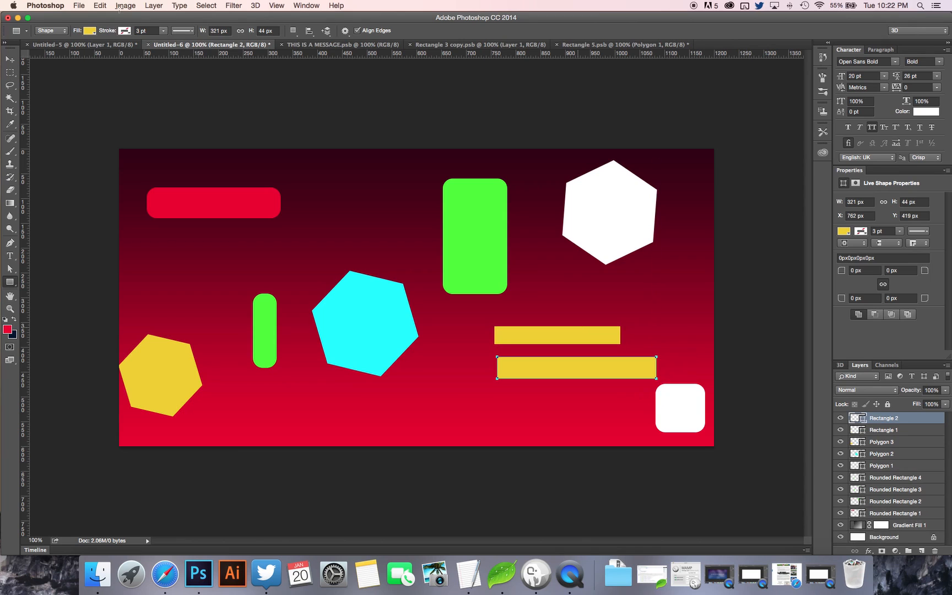
pyautogui.click(91, 31)
pyautogui.click(113, 84)
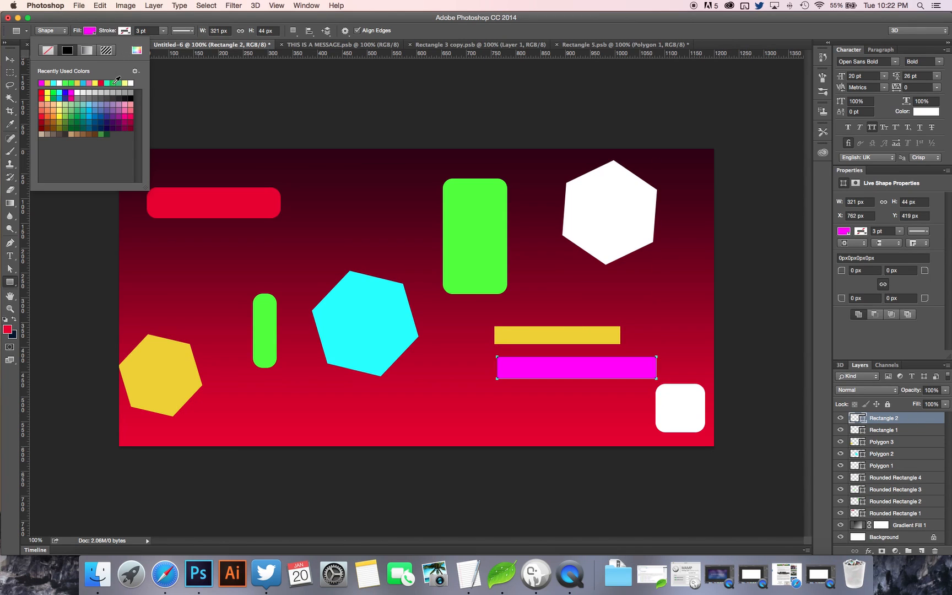
pyautogui.click(495, 31)
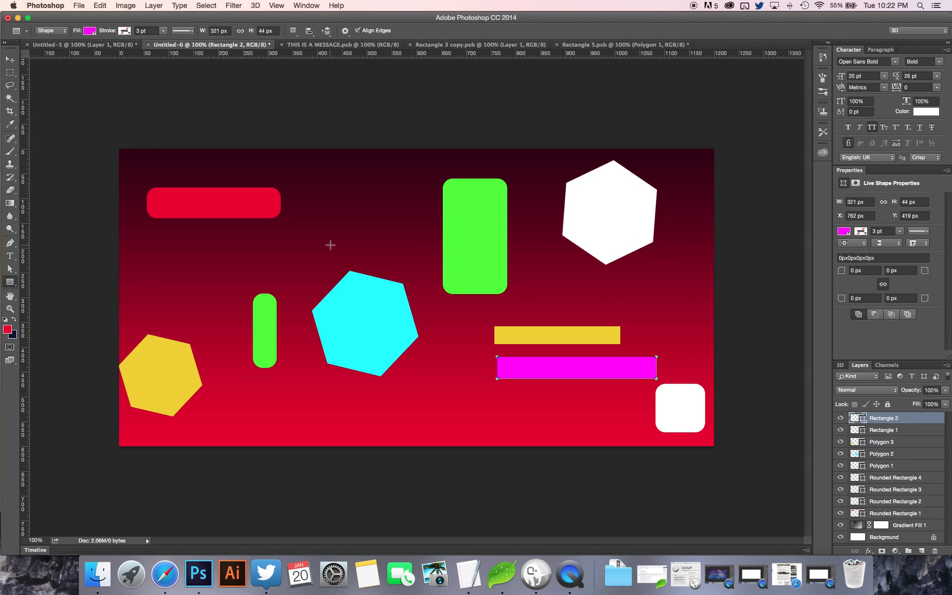
pyautogui.click(90, 31)
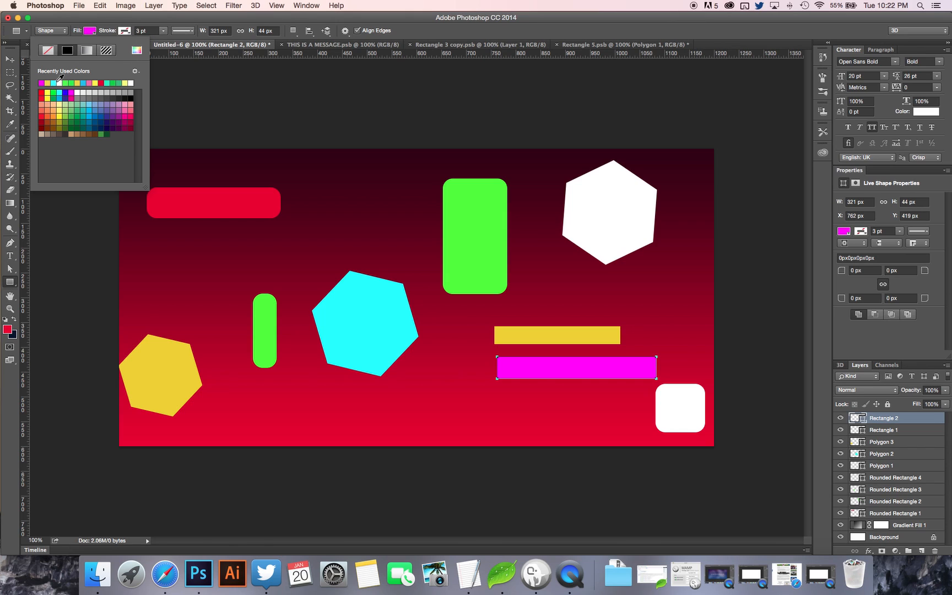
pyautogui.click(119, 83)
# Draw an upright rectangle about 103 × 145 px between the red and tall green rounded rectangles and fill it with pink.
pyautogui.moveTo(325, 172); pyautogui.dragTo(378, 244)
pyautogui.click(89, 32)
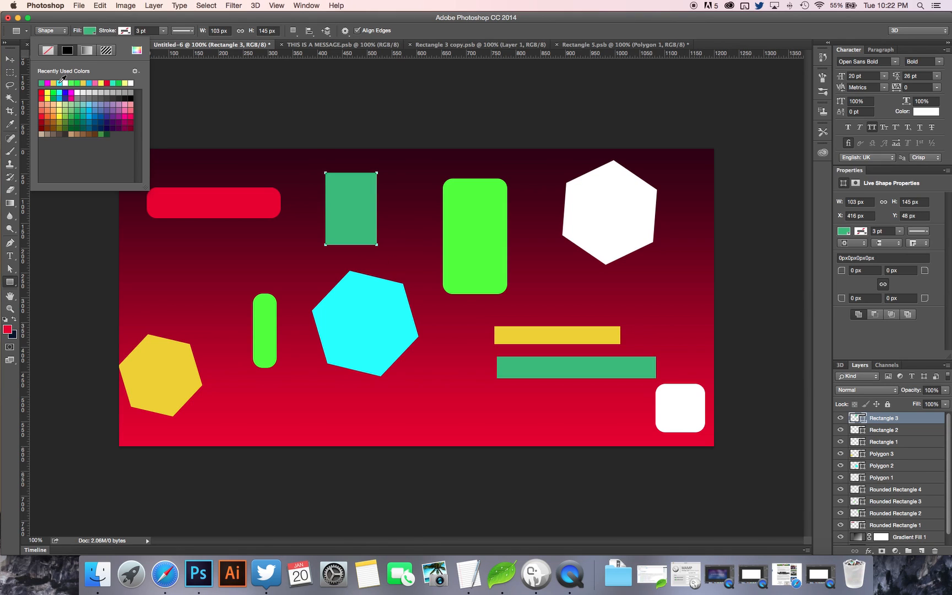
pyautogui.click(95, 82)
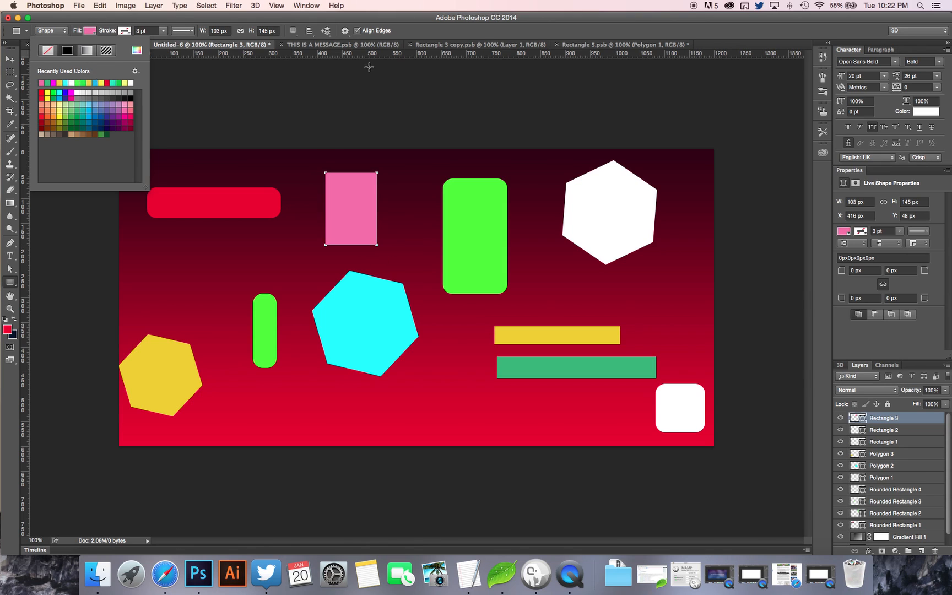
pyautogui.click(421, 23)
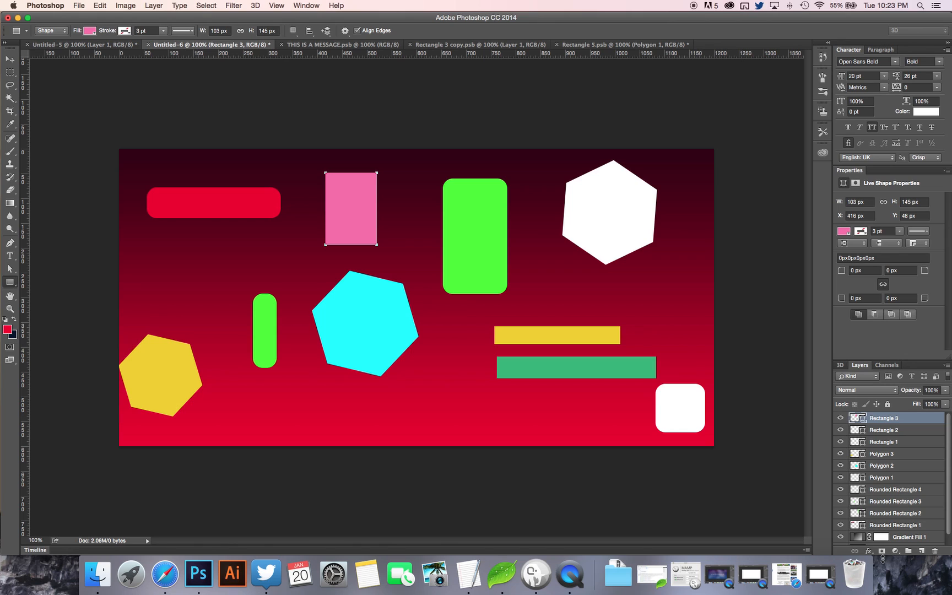
# Select all shape layers from Rectangle 3 to Rounded Rectangle 1 and convert them into one smart object.
pyautogui.scroll(-1, 919, 433)
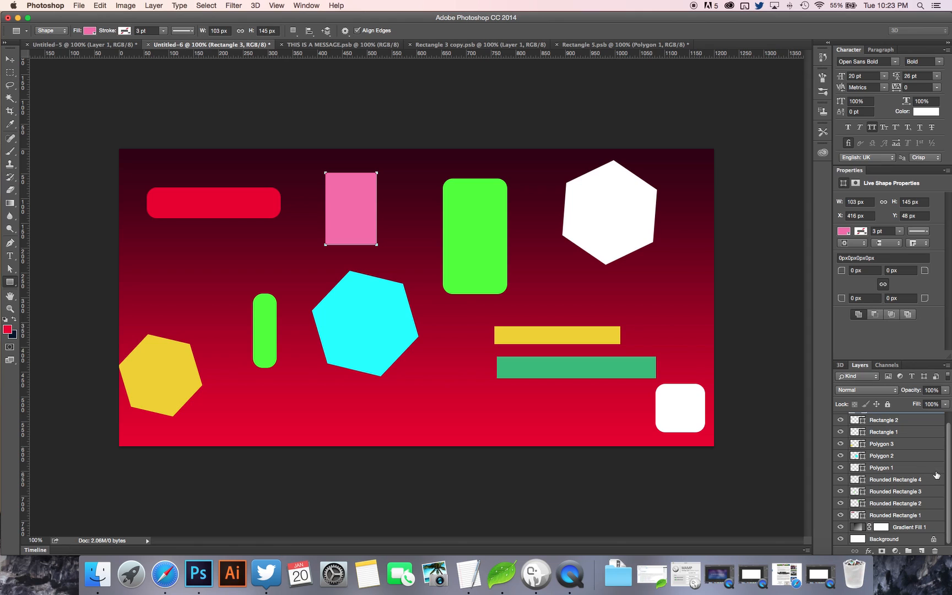
pyautogui.scroll(1, 925, 494)
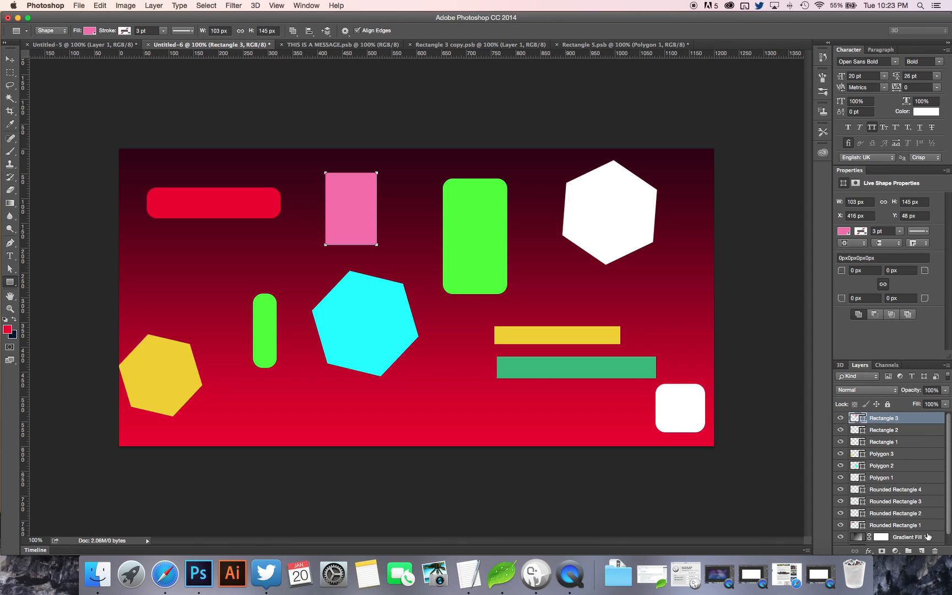
pyautogui.keyDown('shift'); pyautogui.click(929, 528); pyautogui.keyUp('shift')
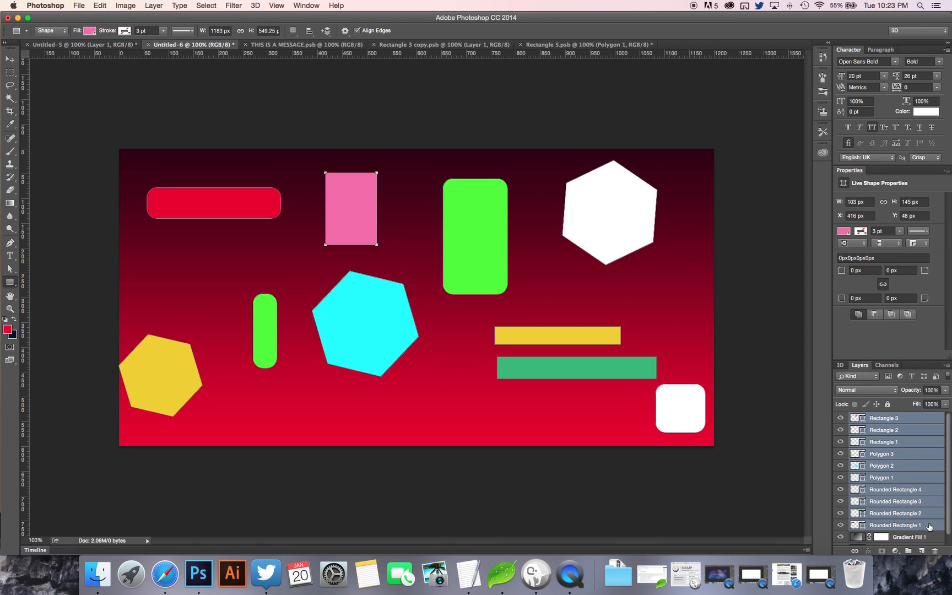
pyautogui.rightClick(913, 458)
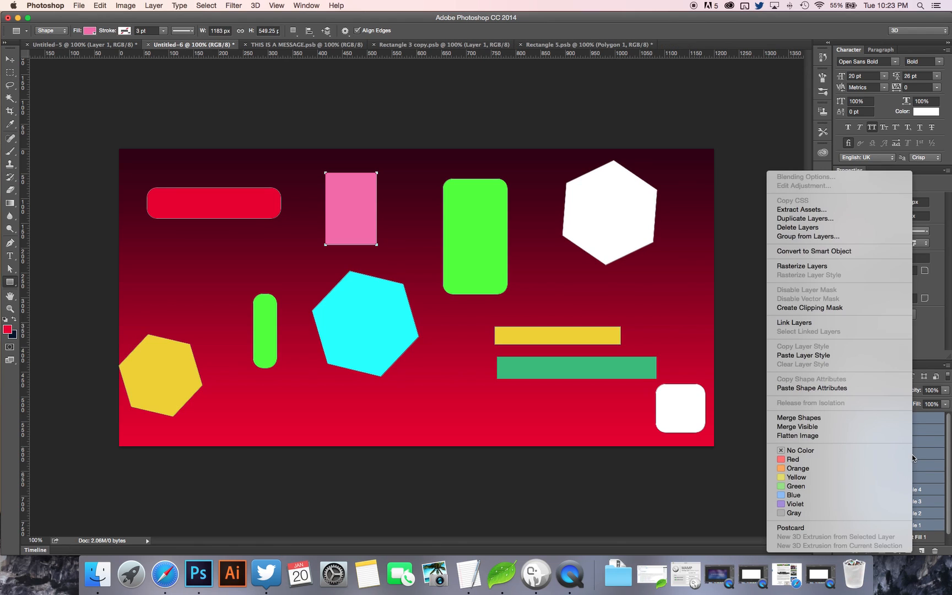
pyautogui.click(837, 251)
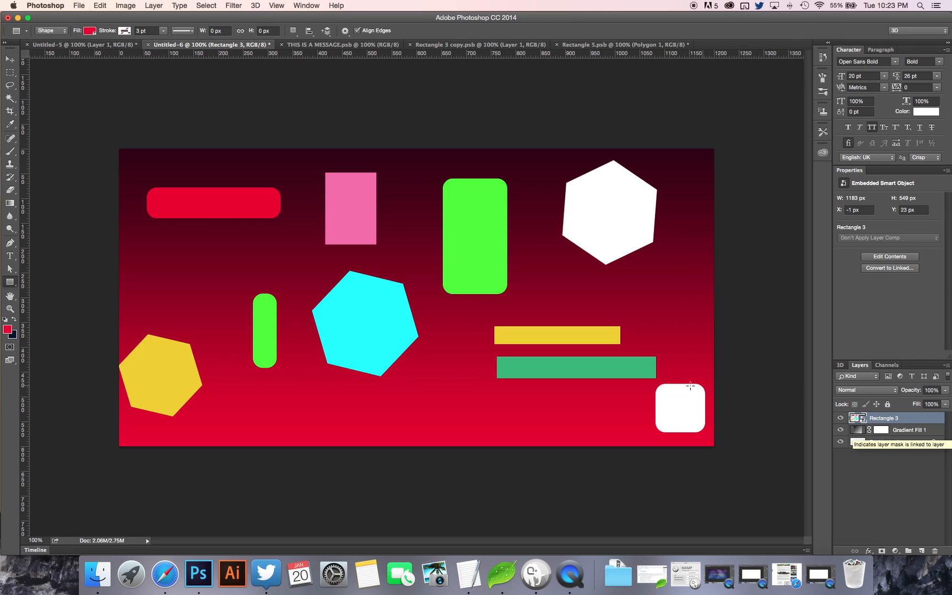
# Apply a Gaussian Blur with a radius of 103.1 pixels to the smart object containing the shapes.
pyautogui.click(236, 8)
pyautogui.moveTo(297, 124)
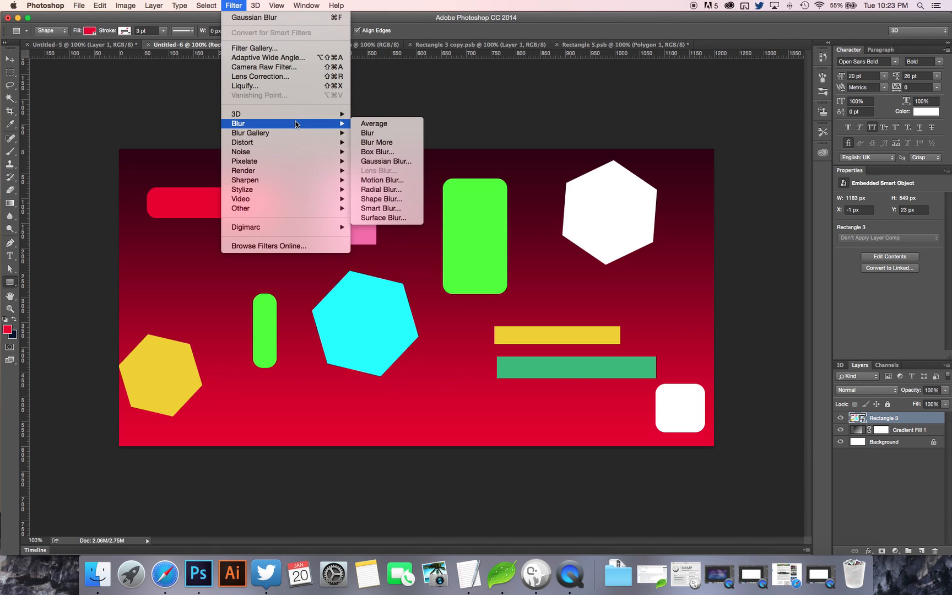
pyautogui.click(382, 160)
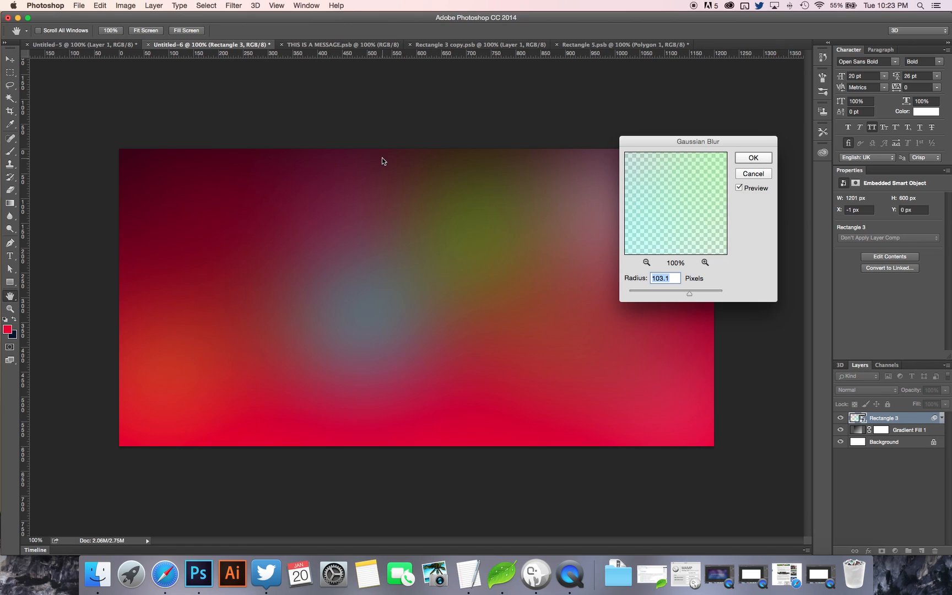
pyautogui.moveTo(697, 143); pyautogui.dragTo(802, 157)
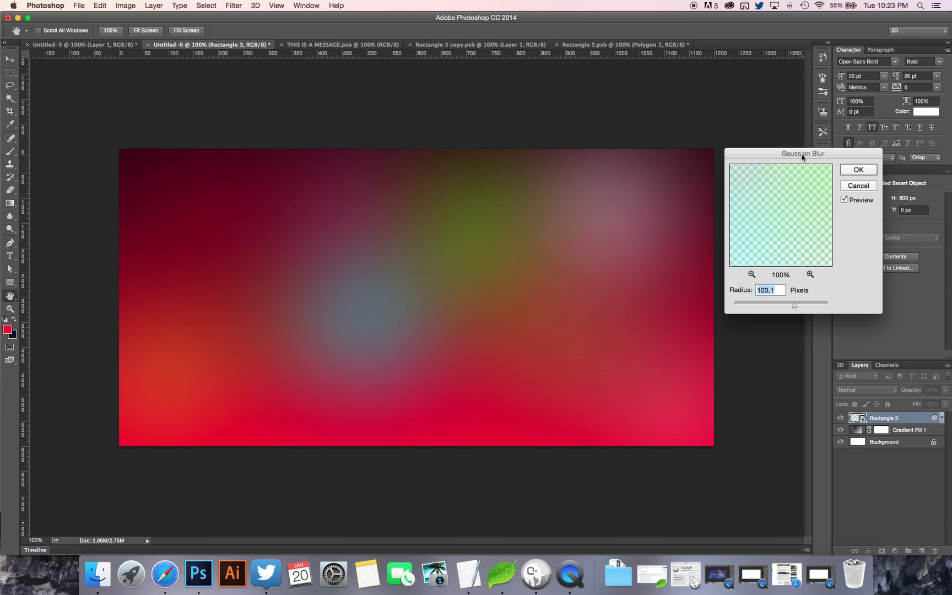
pyautogui.click(858, 170)
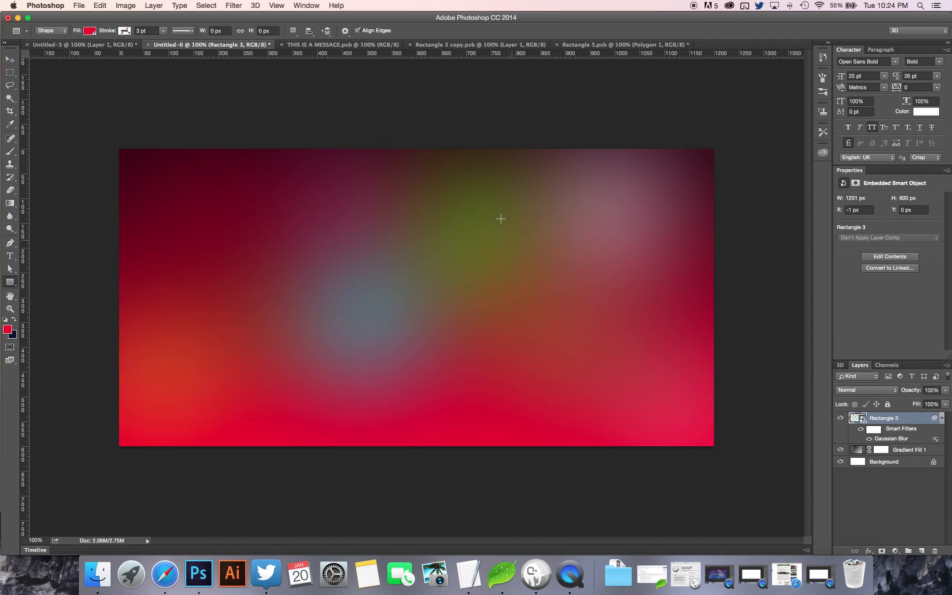
# In the smart object's contents, recolour the tall green rounded rectangle to cyan 00fffc and save the contents.
pyautogui.doubleClick(857, 420)
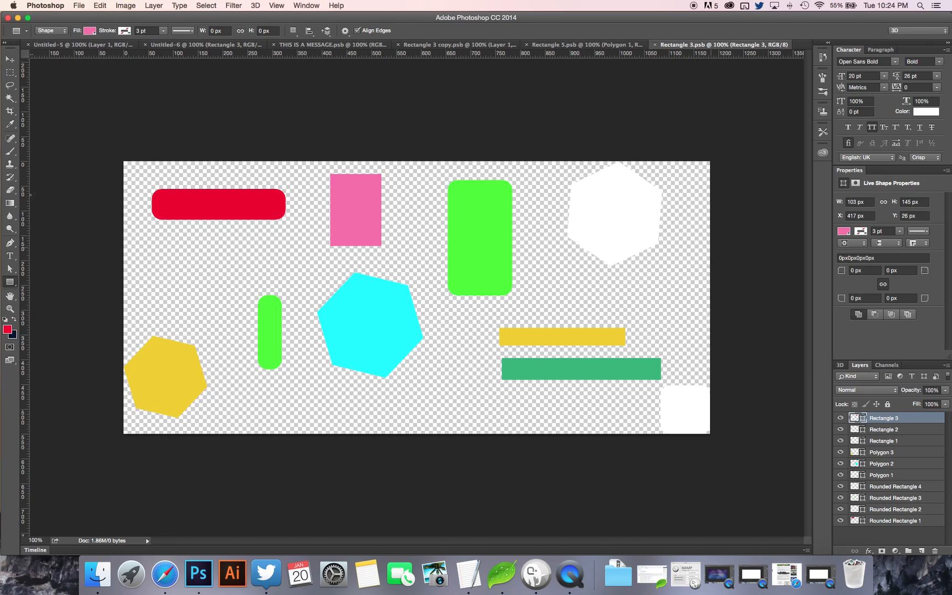
pyautogui.click(10, 59)
pyautogui.rightClick(468, 221)
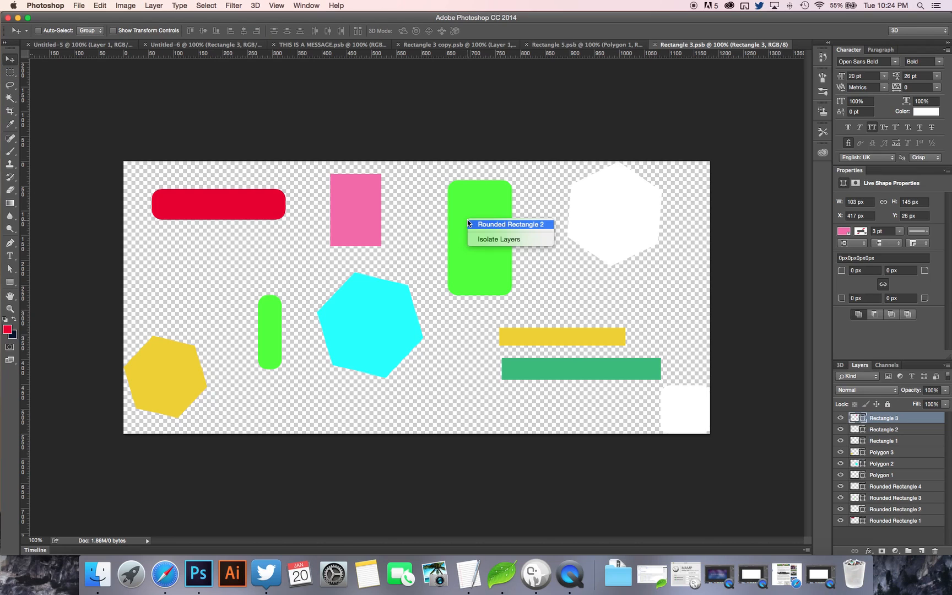
pyautogui.click(507, 226)
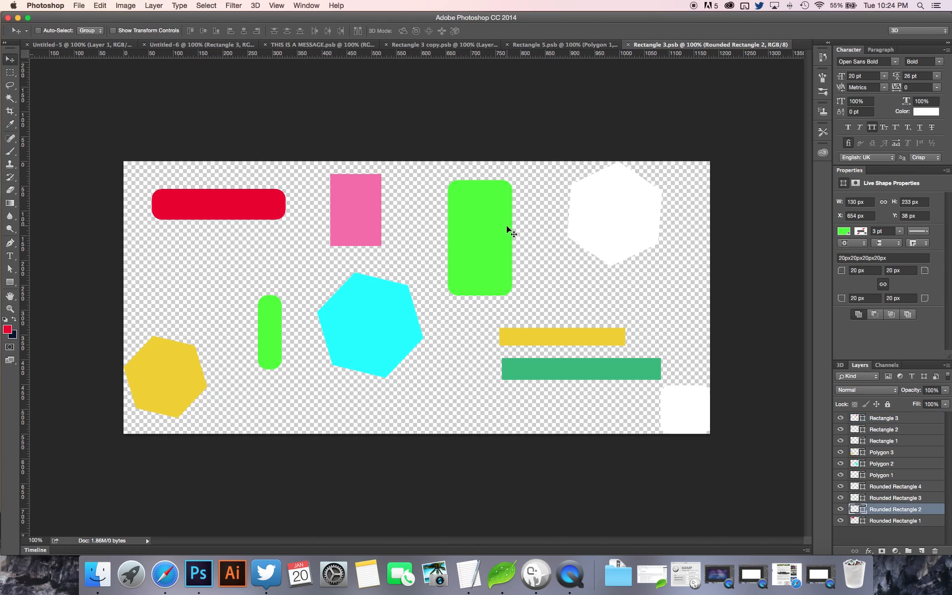
pyautogui.doubleClick(854, 508)
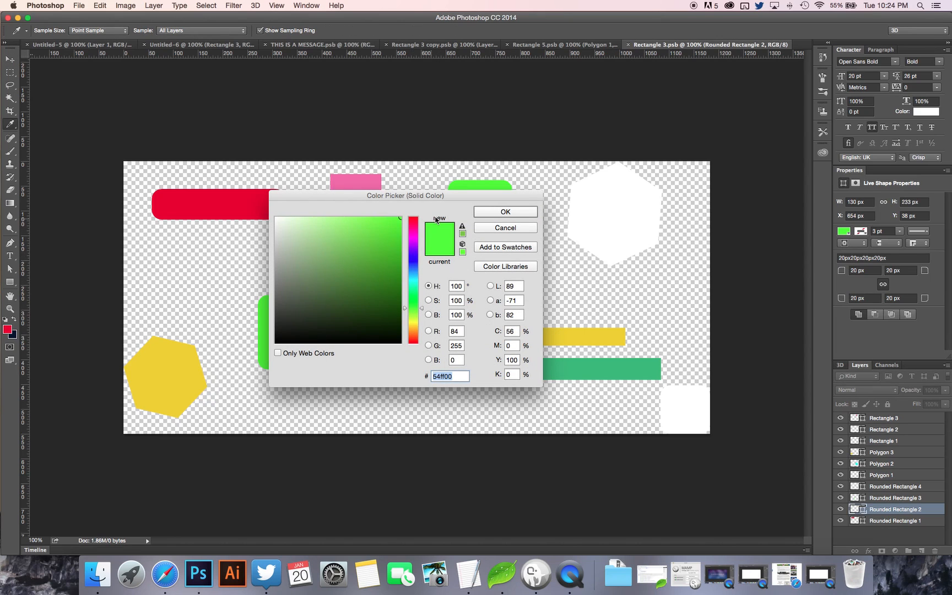
pyautogui.moveTo(446, 195); pyautogui.dragTo(736, 209)
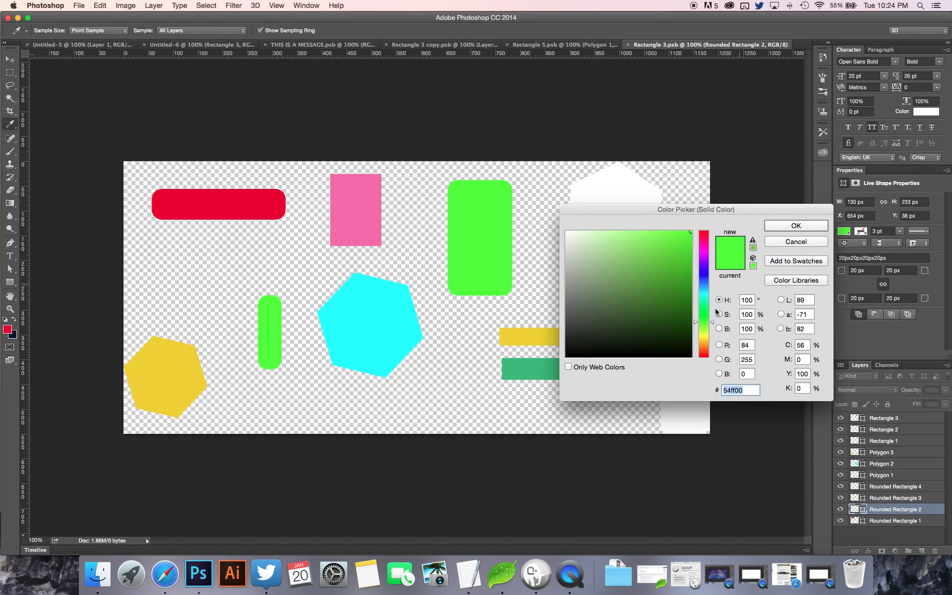
pyautogui.moveTo(713, 309); pyautogui.dragTo(706, 297)
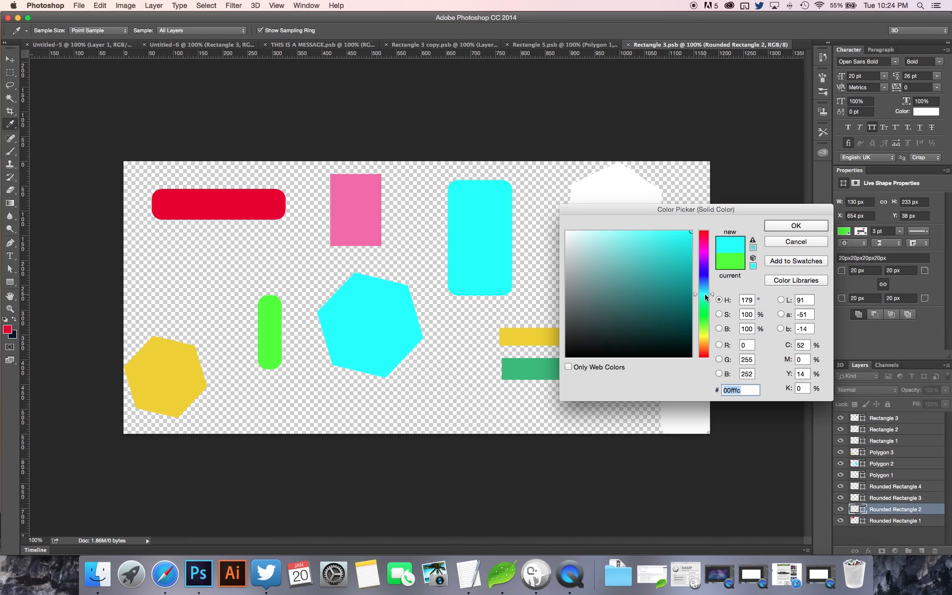
pyautogui.click(784, 227)
pyautogui.press('v')
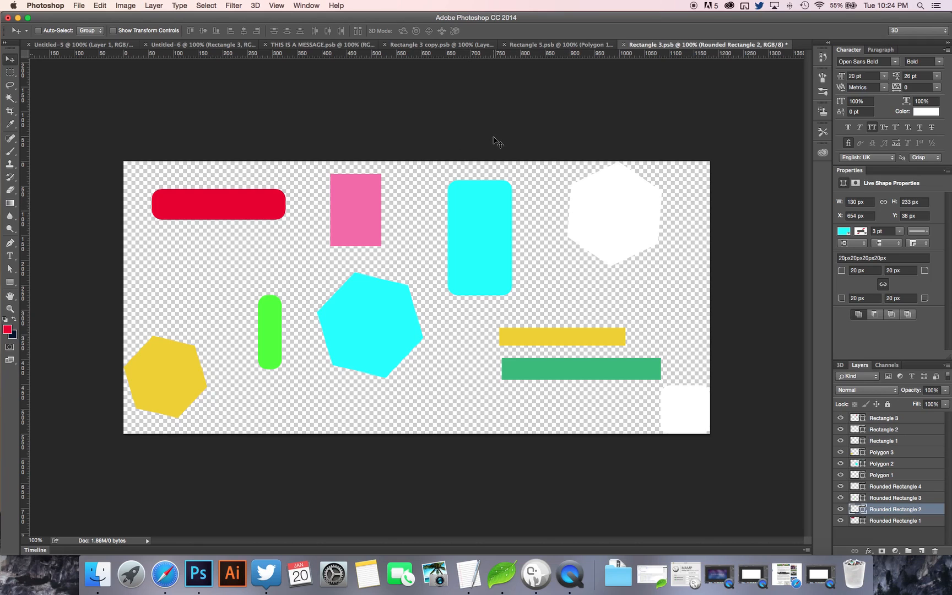
pyautogui.press('super+s')
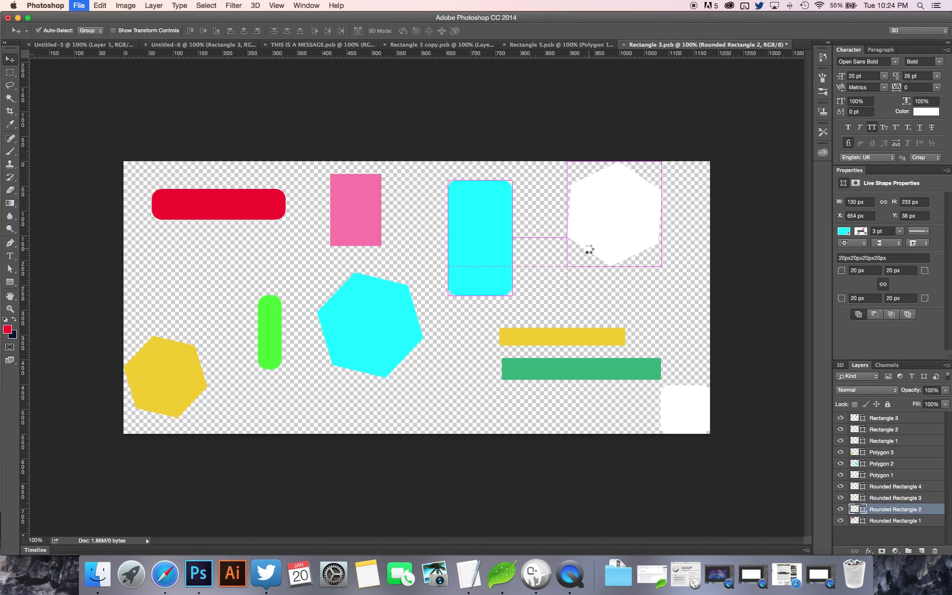
# Close the smart object's contents and recolour the red starting stop of Gradient Fill 1 to dark purple 1d0038.
pyautogui.click(629, 45)
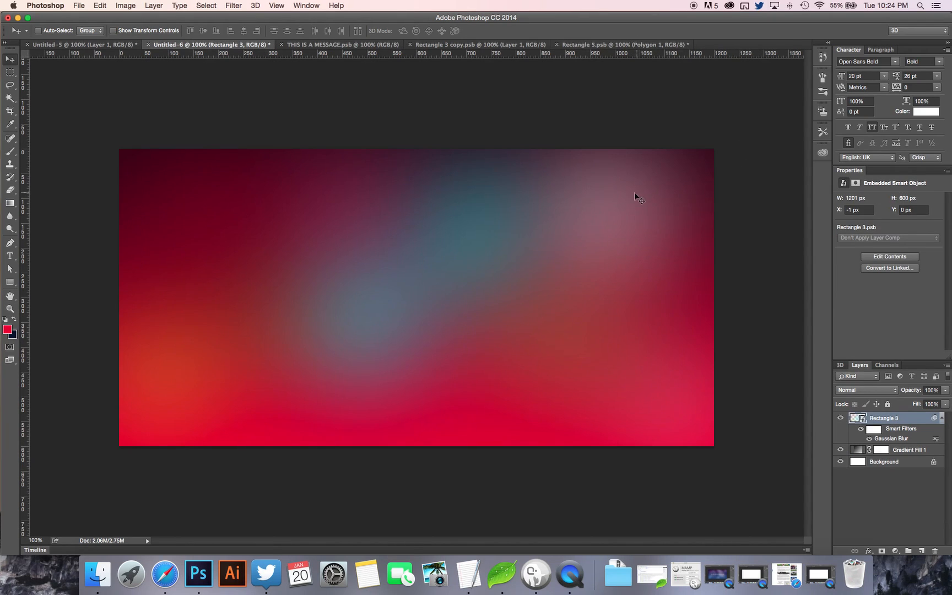
pyautogui.doubleClick(859, 450)
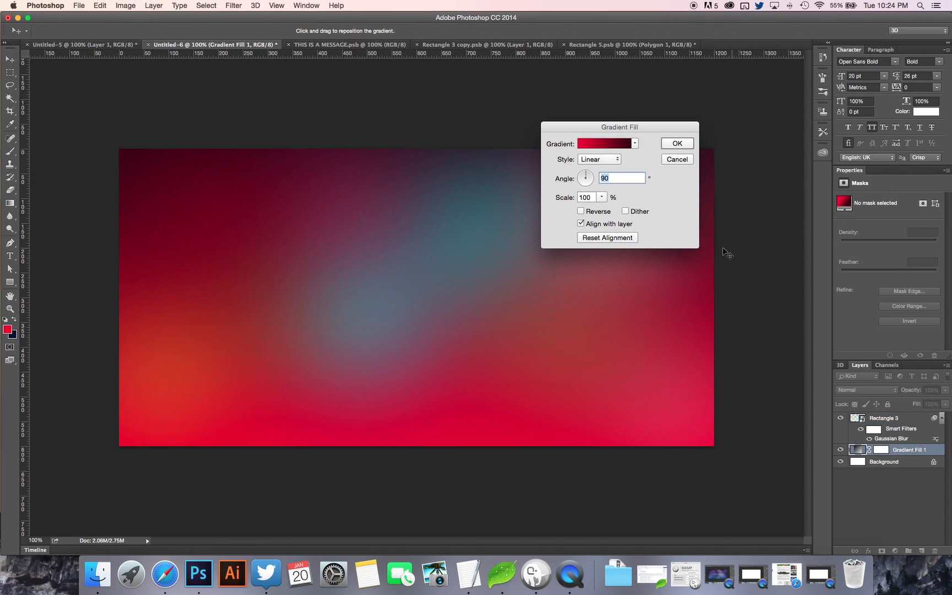
pyautogui.click(594, 143)
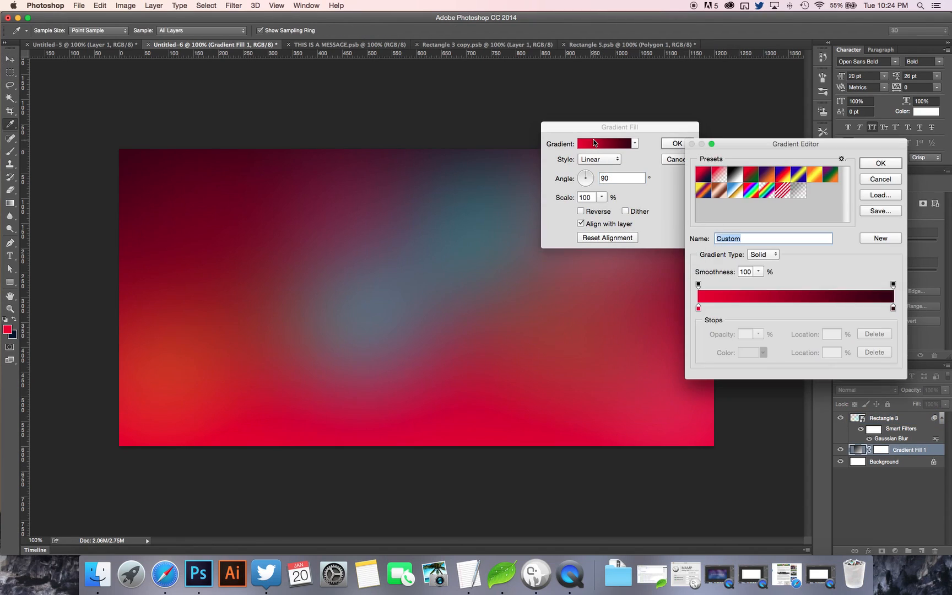
pyautogui.click(699, 308)
pyautogui.click(748, 353)
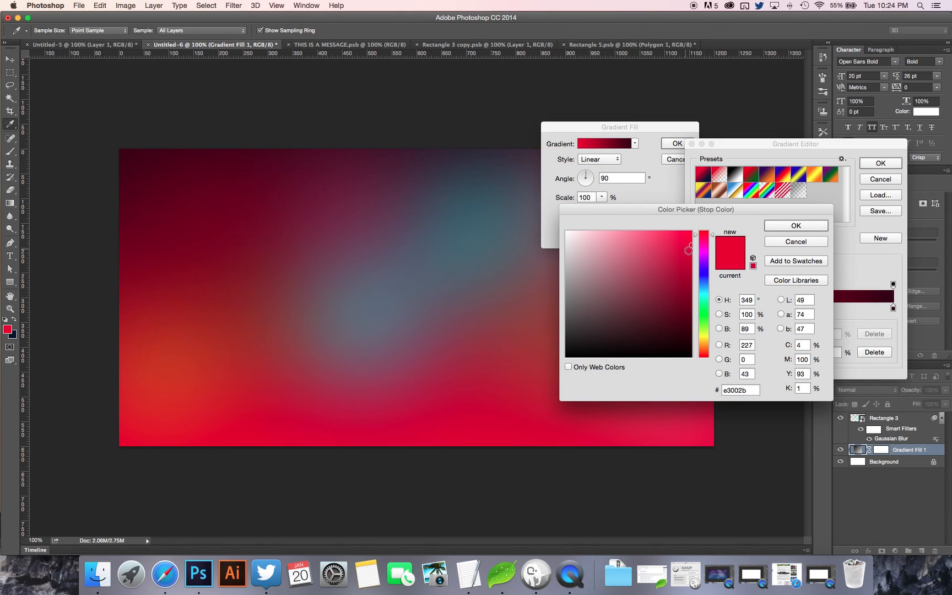
pyautogui.moveTo(700, 252)
pyautogui.mouseDown()
pyautogui.moveTo(705, 264)
pyautogui.moveTo(683, 302)
pyautogui.moveTo(714, 332)
pyautogui.mouseUp()
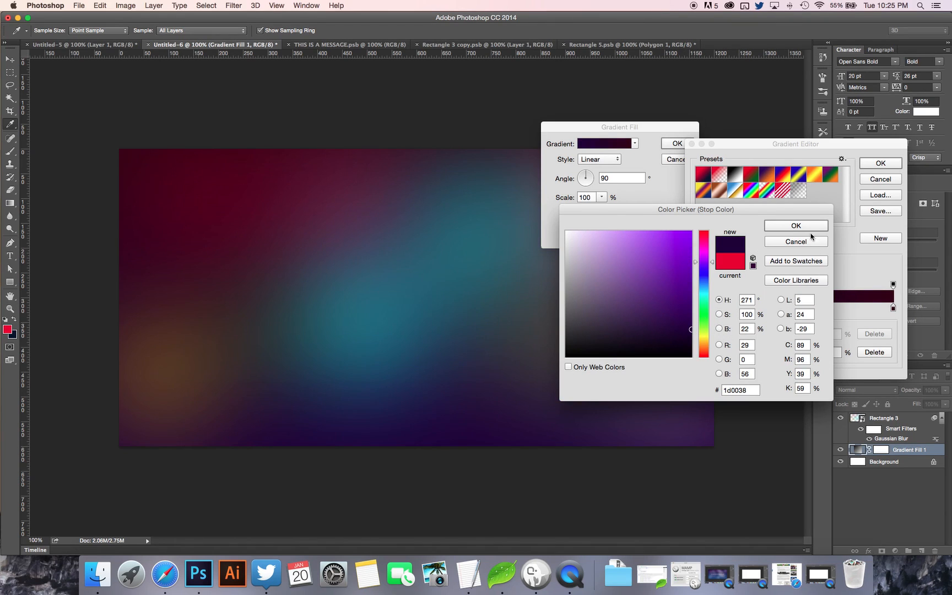
pyautogui.click(799, 227)
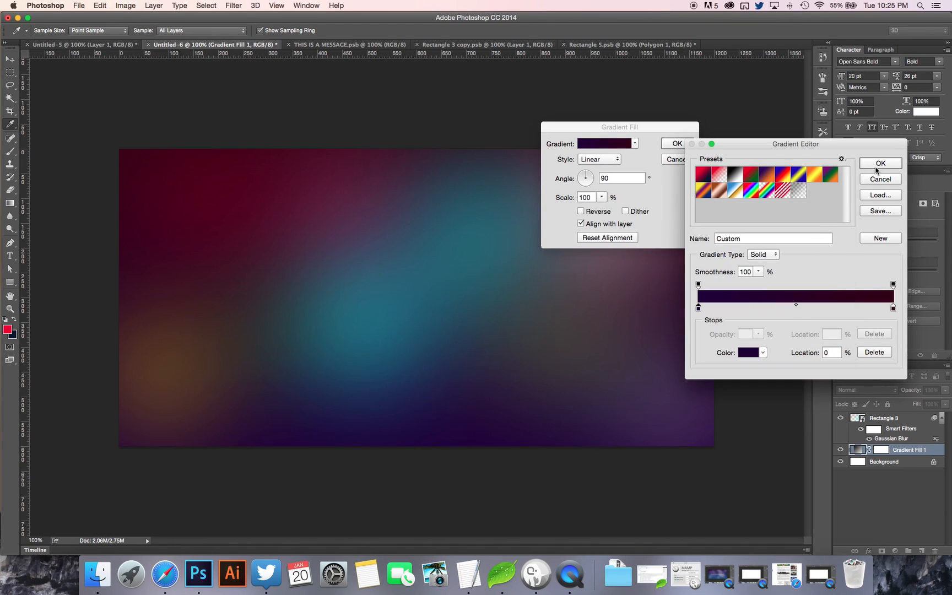
pyautogui.click(877, 166)
pyautogui.click(683, 145)
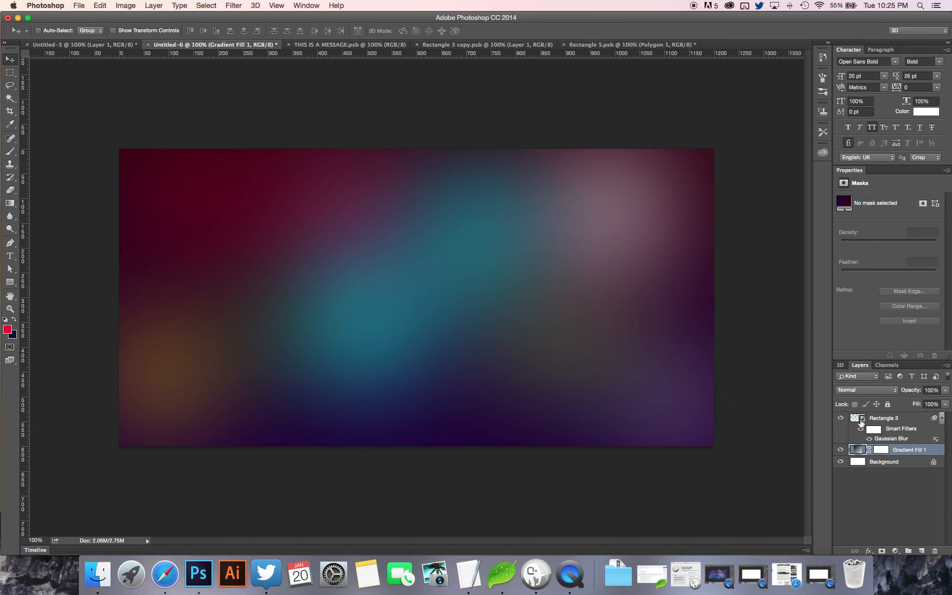
# Add a Pattern Overlay with the transparent black diagonal-line pattern at 70% opacity to the Rectangle 3 smart object.
pyautogui.click(842, 417)
pyautogui.click(842, 418)
pyautogui.doubleClick(920, 422)
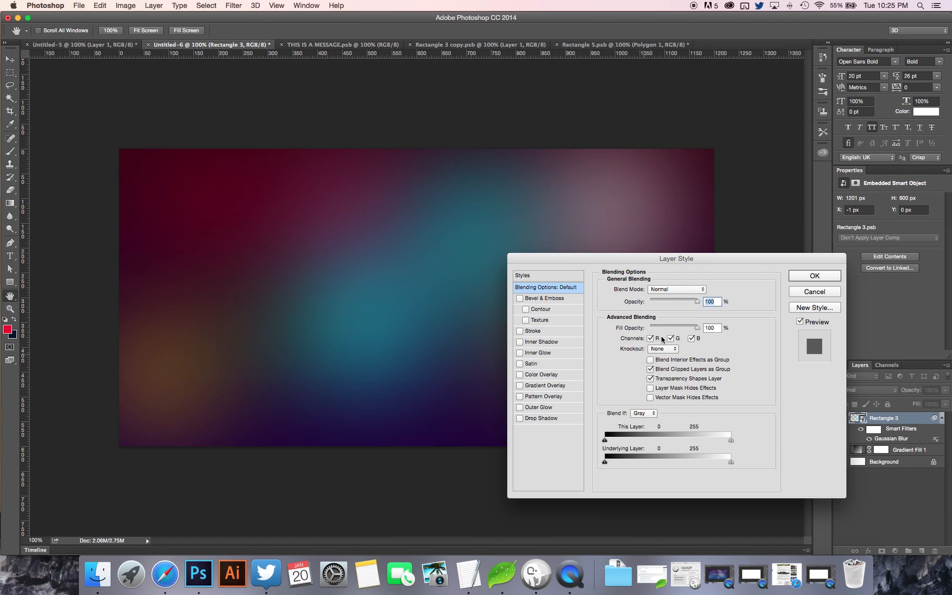
pyautogui.moveTo(692, 257); pyautogui.dragTo(639, 237)
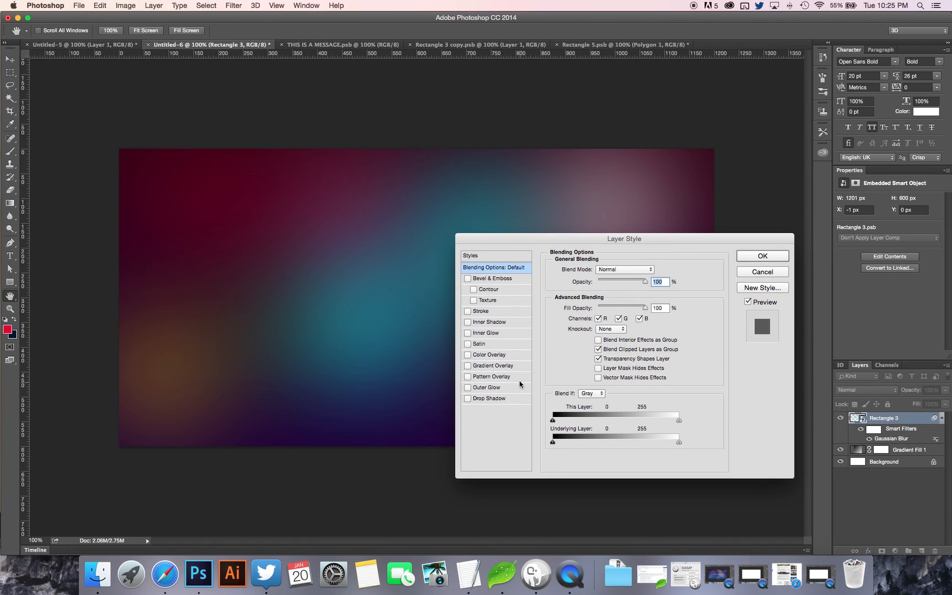
pyautogui.click(493, 377)
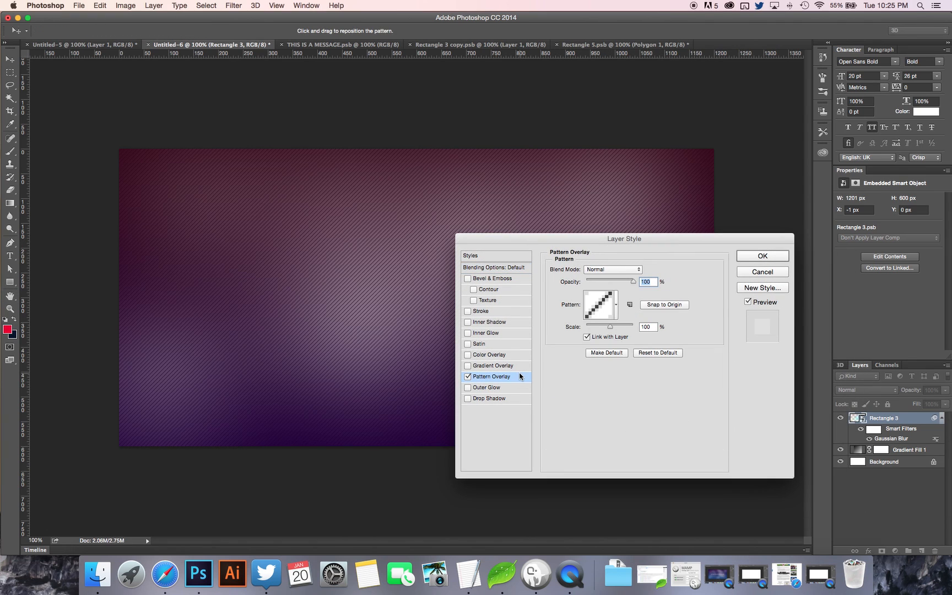
pyautogui.click(615, 308)
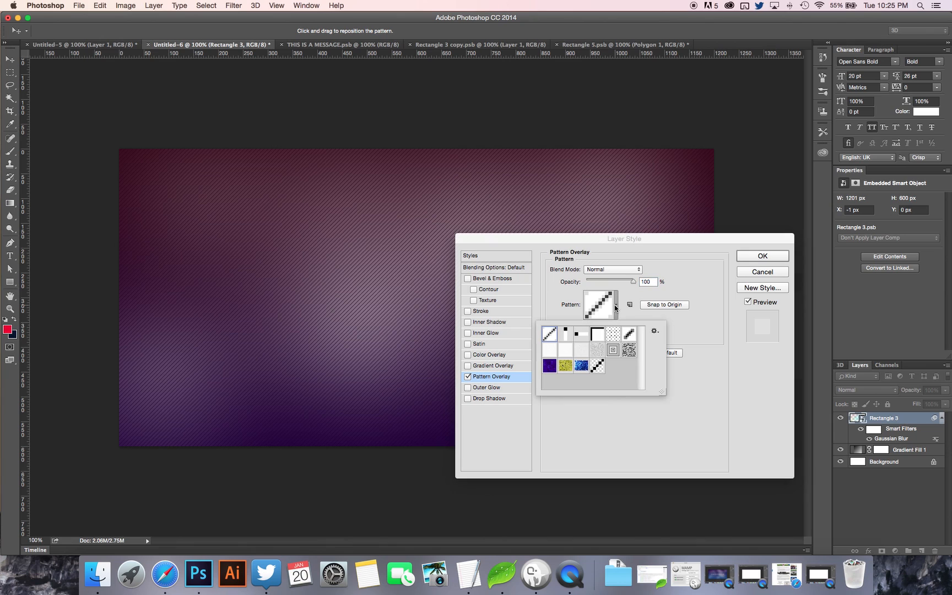
pyautogui.click(598, 365)
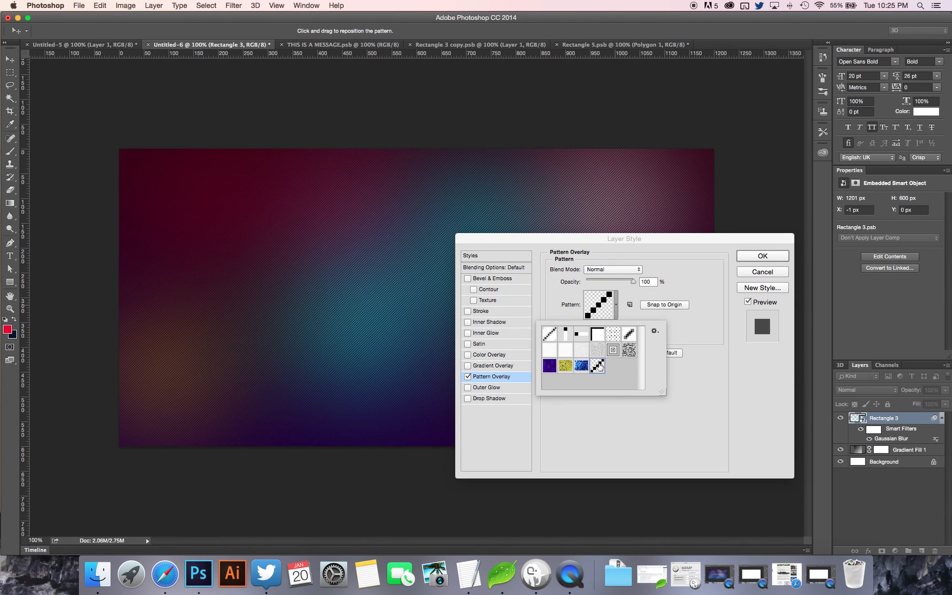
pyautogui.click(652, 282)
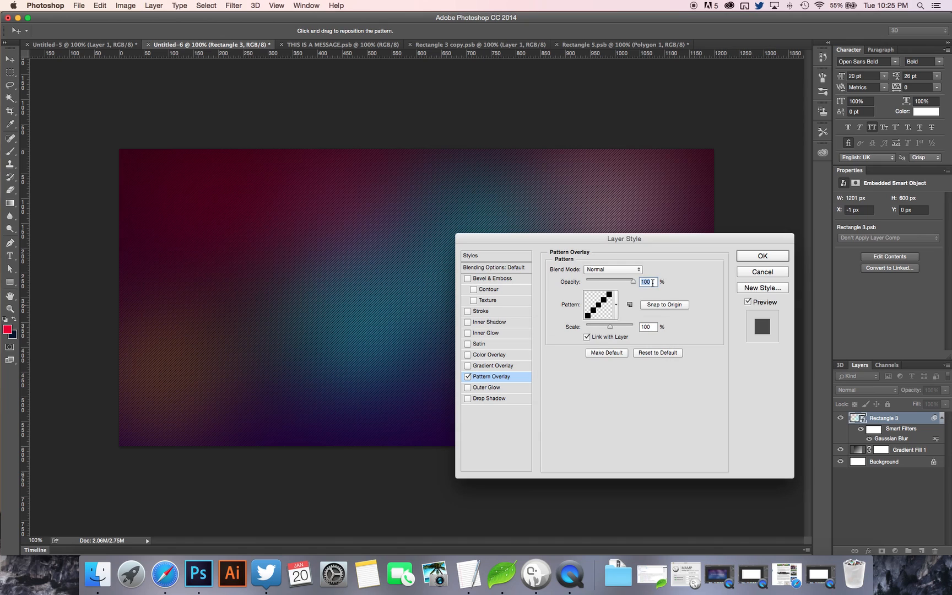
pyautogui.write('70')
pyautogui.click(747, 258)
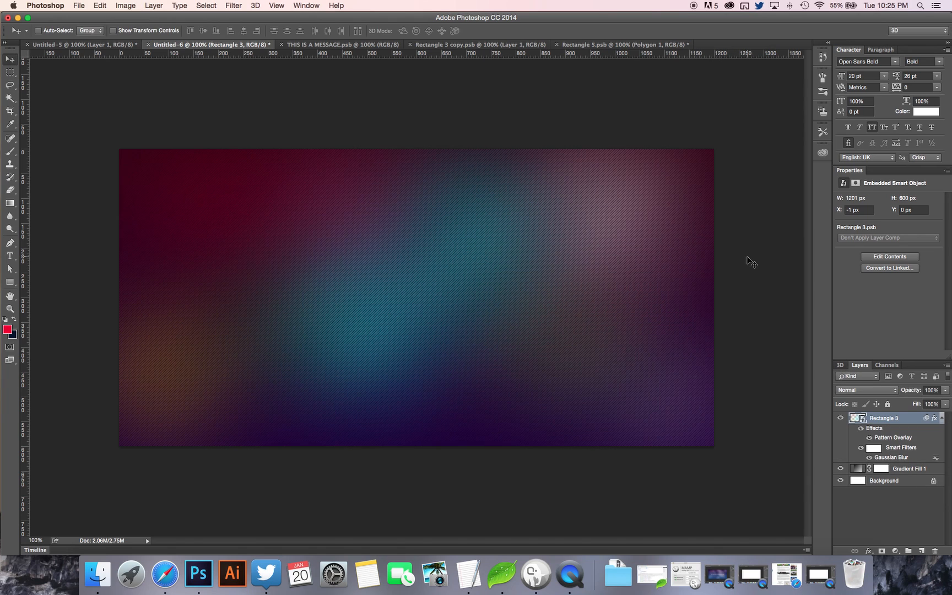
# Lower the opacity of the diagonal-line Pattern Overlay on the Rectangle 3 smart object further.
pyautogui.doubleClick(909, 419)
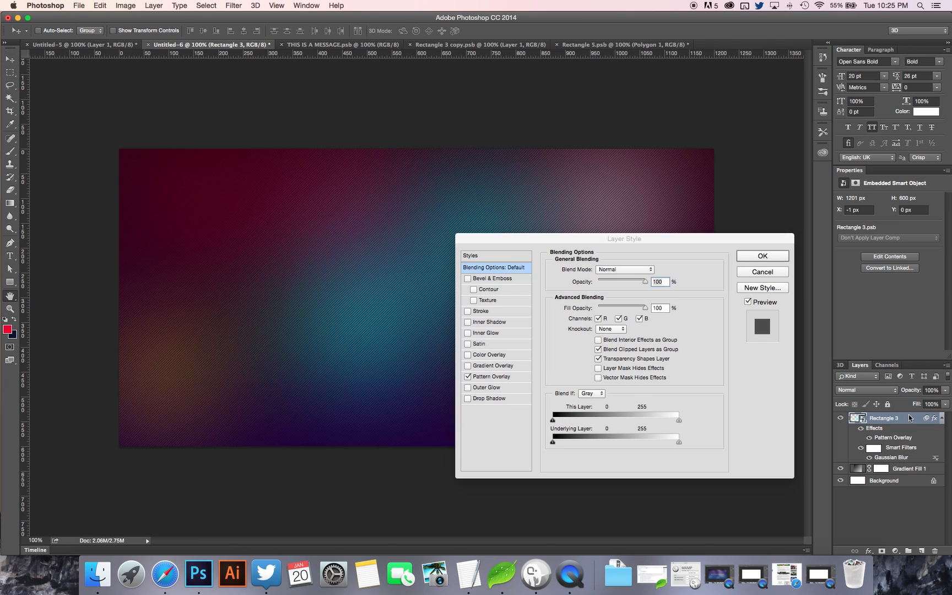
pyautogui.click(513, 377)
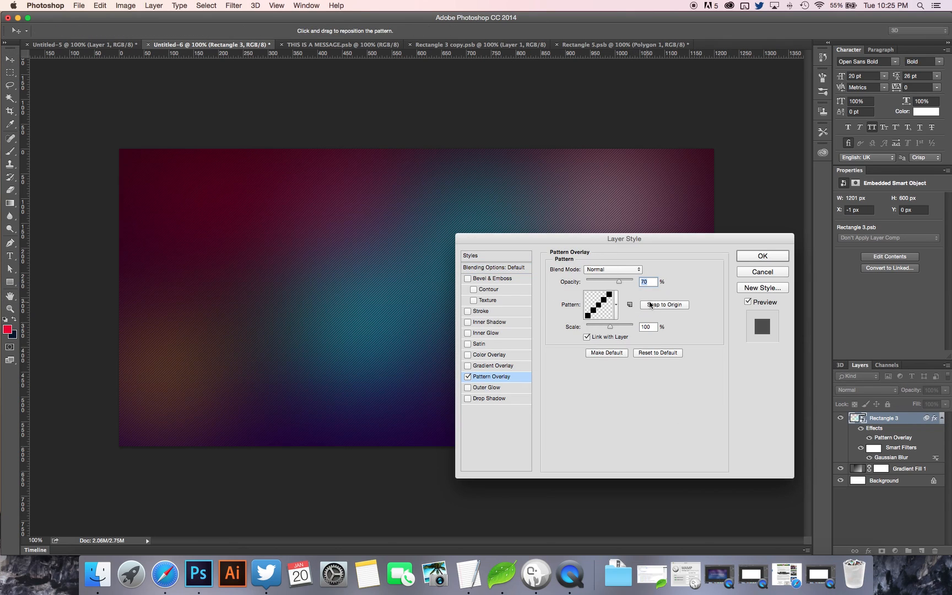
pyautogui.moveTo(618, 282); pyautogui.dragTo(600, 284)
pyautogui.click(744, 255)
# Add a white text layer reading "TEXT" near the middle of the blurred background.
pyautogui.click(13, 253)
pyautogui.click(415, 321)
pyautogui.write('TEXT')
# Centre the text layer horizontally and vertically against a selection of the whole canvas, and deselect.
pyautogui.click(9, 72)
pyautogui.moveTo(118, 148); pyautogui.dragTo(907, 571)
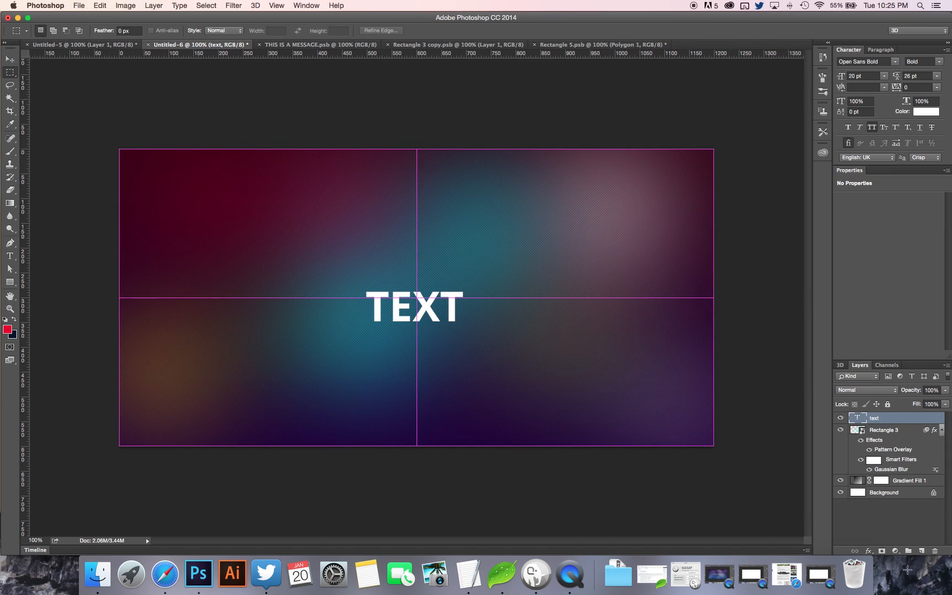
pyautogui.click(10, 59)
pyautogui.click(243, 30)
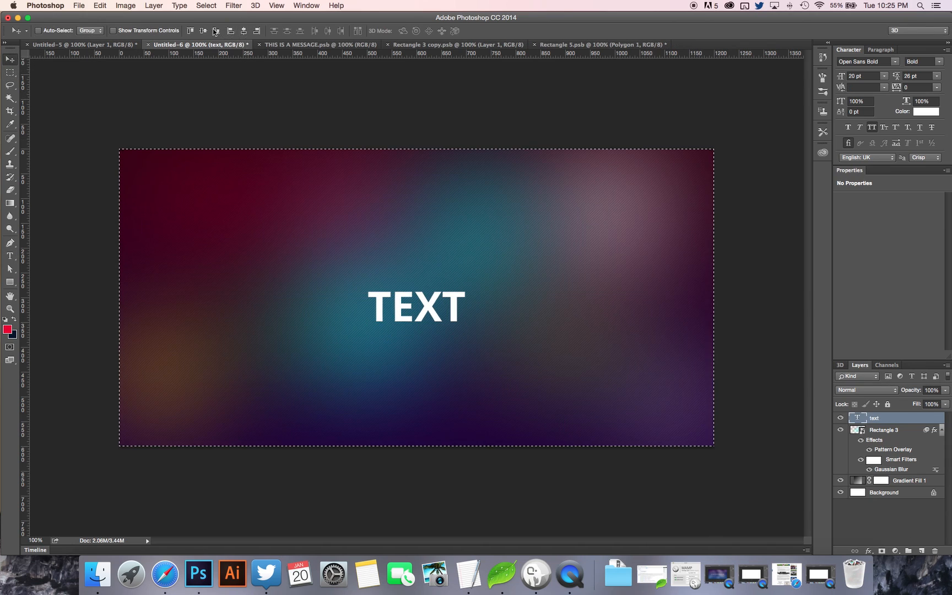
pyautogui.click(215, 31)
pyautogui.click(9, 72)
pyautogui.click(69, 92)
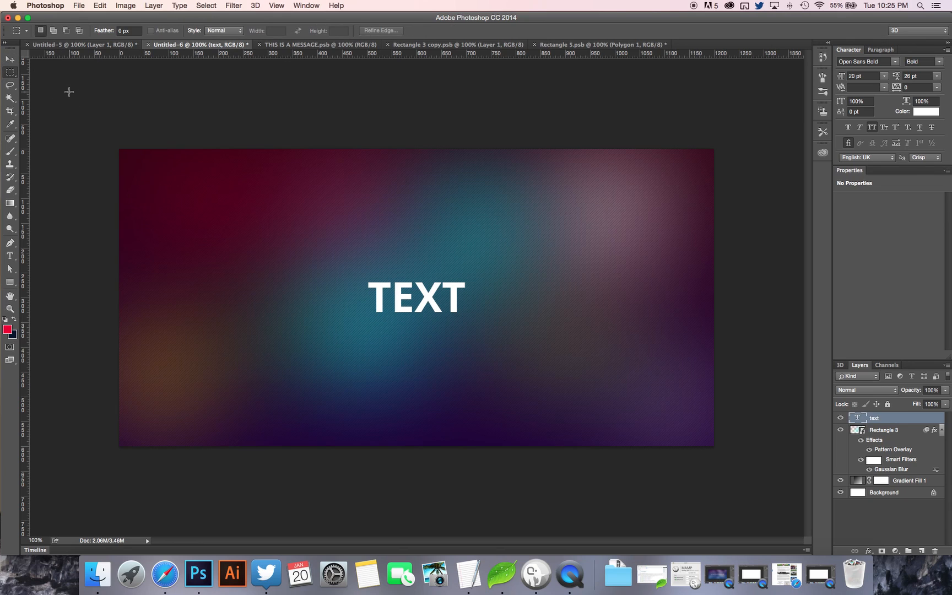